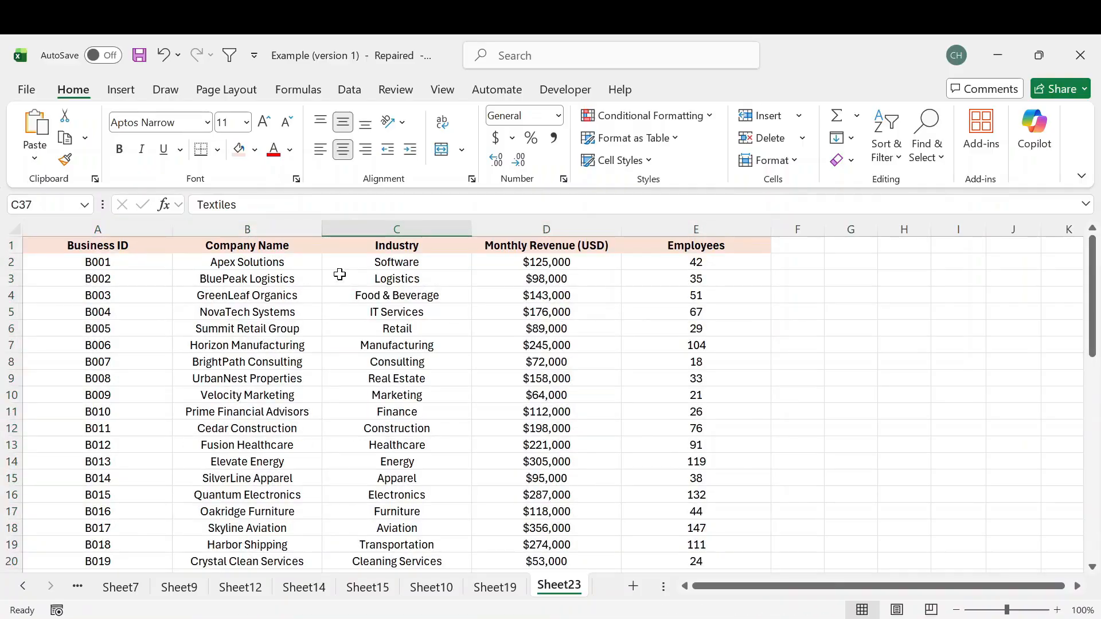
- Insert a blank column before the Business ID column
scroll(373, 298, "down", 4)
scroll(374, 298, "down", 2)
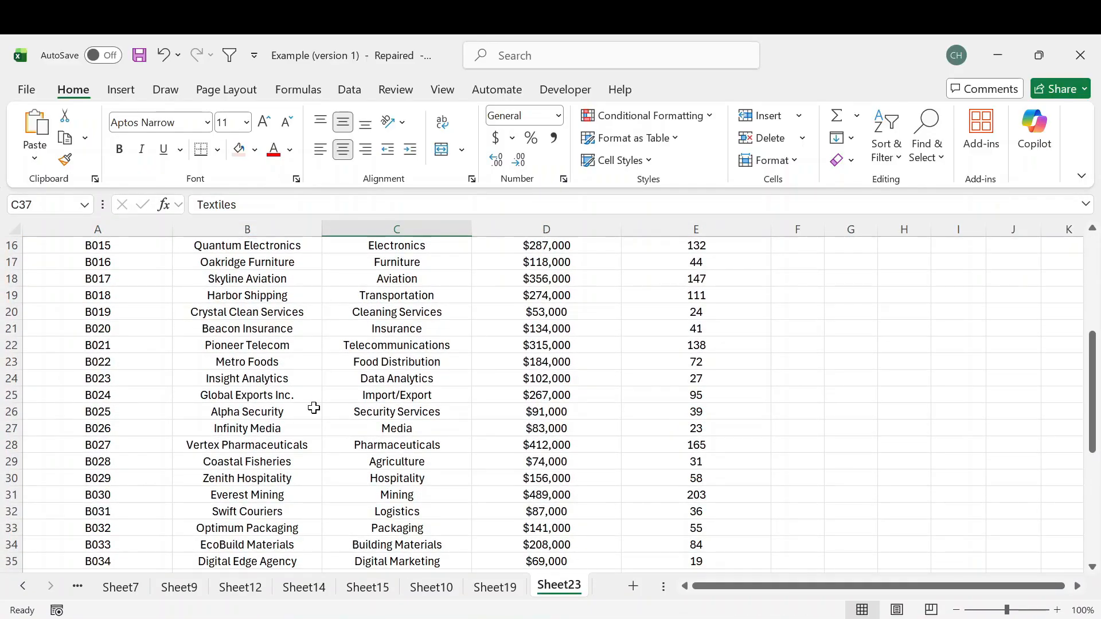
scroll(314, 407, "up", 5)
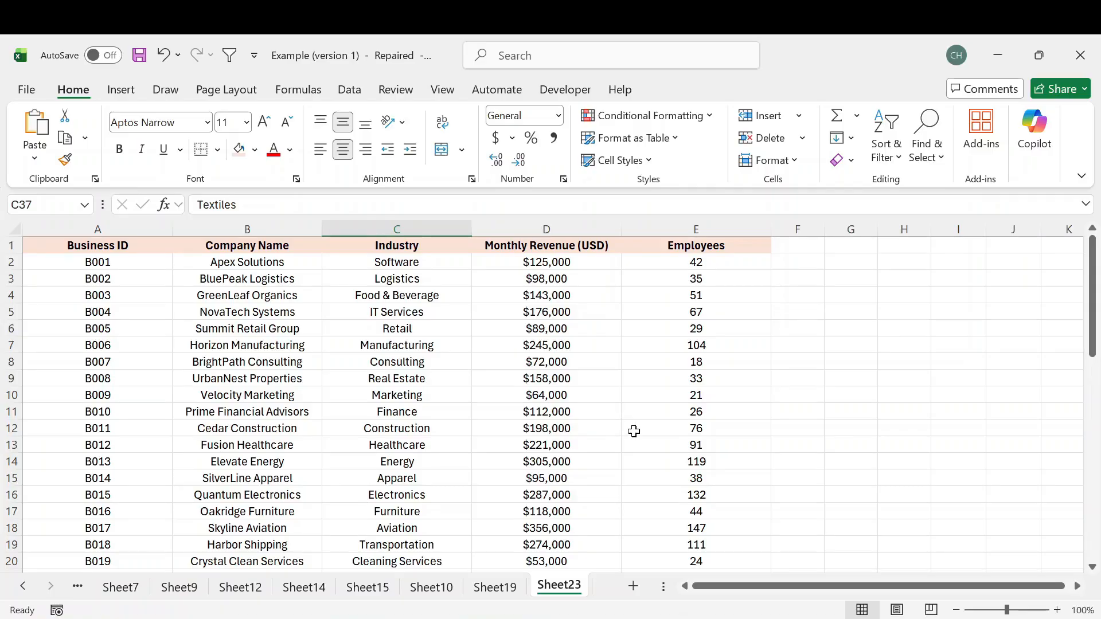
scroll(633, 431, "down", 5)
scroll(634, 431, "up", 5)
left_click(102, 228)
right_click(102, 228)
left_click(180, 400)
left_click(315, 345)
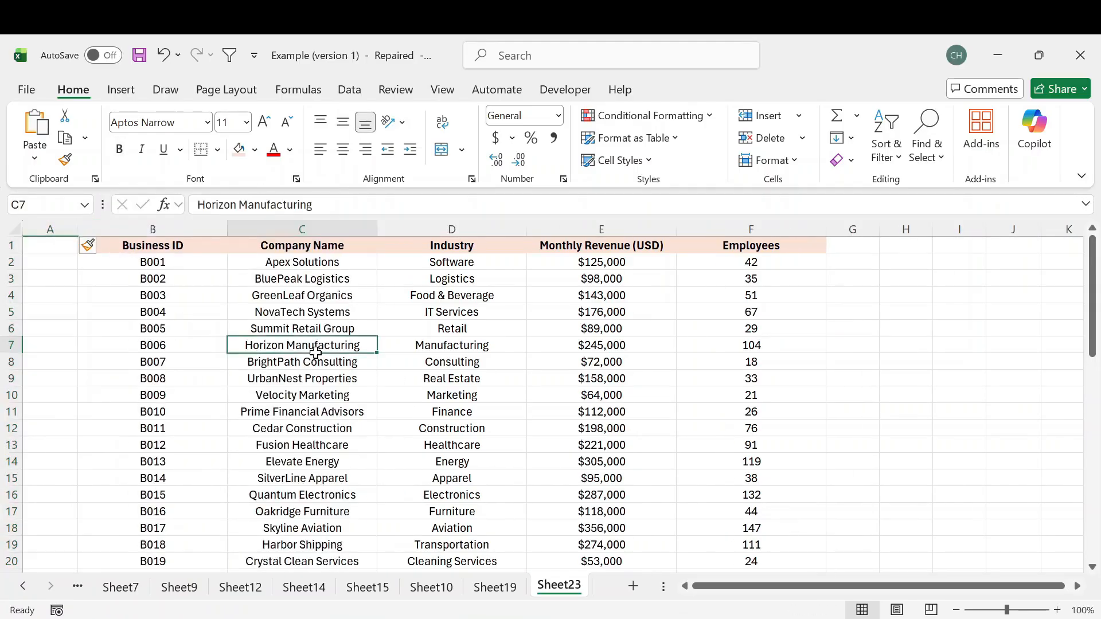
- Apply the table's header formatting to cell A1 and enter the heading Number
left_click(55, 241)
left_click(214, 250)
left_click_drag(227, 253, 72, 253)
type("Number")
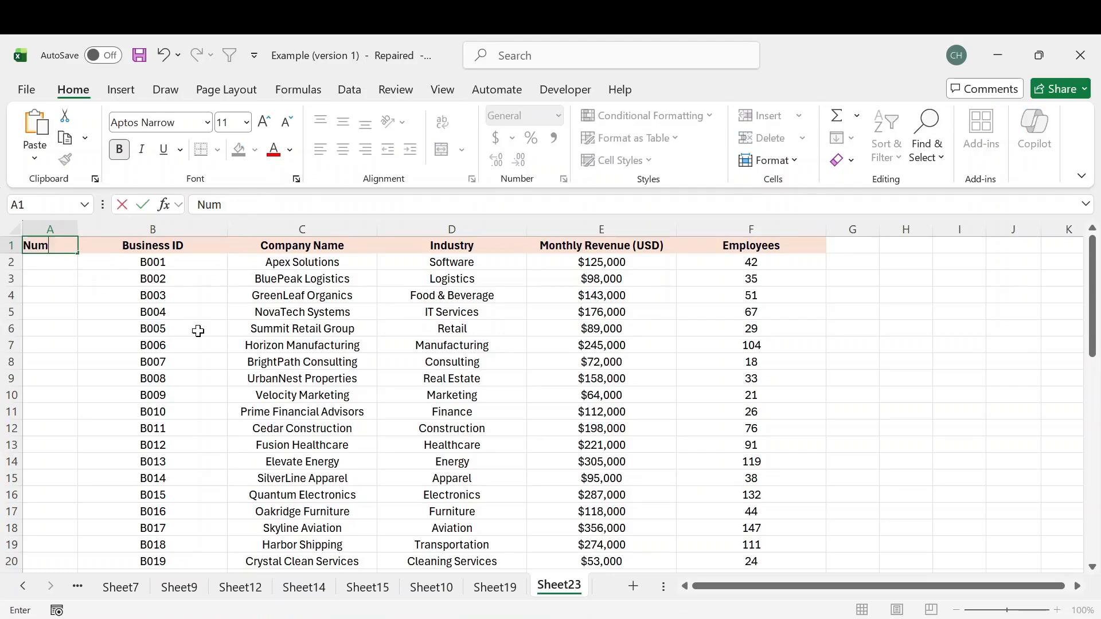
key("Return")
- Enter 1 and 2 in cells A2 and A3, and fill the number series down to the table's last row, A51
type("1")
key("Return")
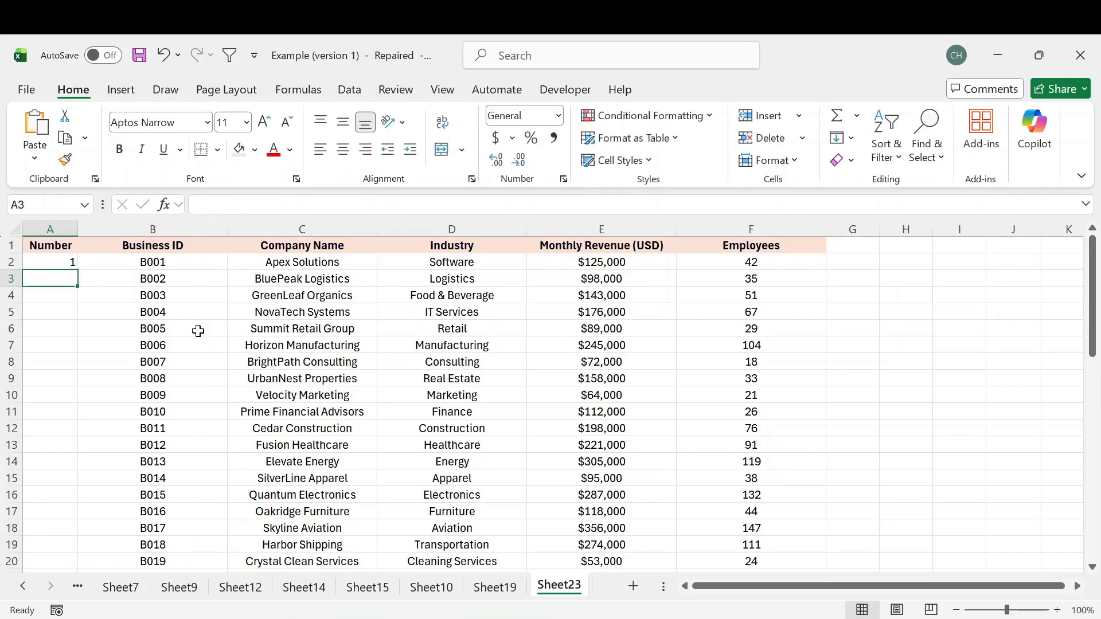
type("2")
key("Return")
left_click_drag(64, 262, 72, 283)
double_click(70, 282)
scroll(155, 355, "down", 12)
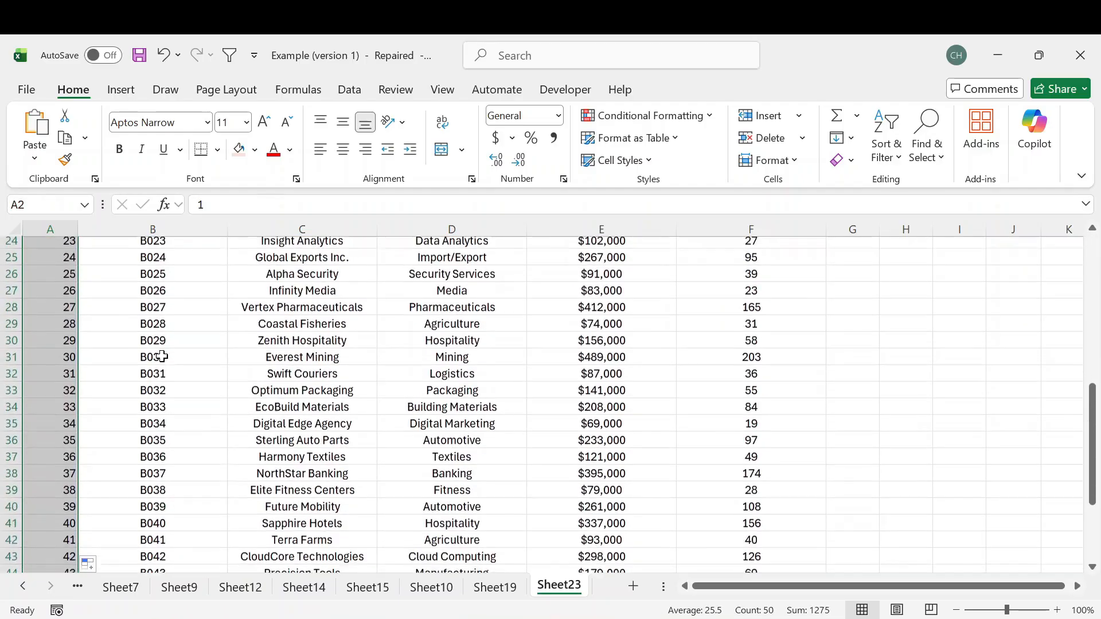
left_click(66, 480)
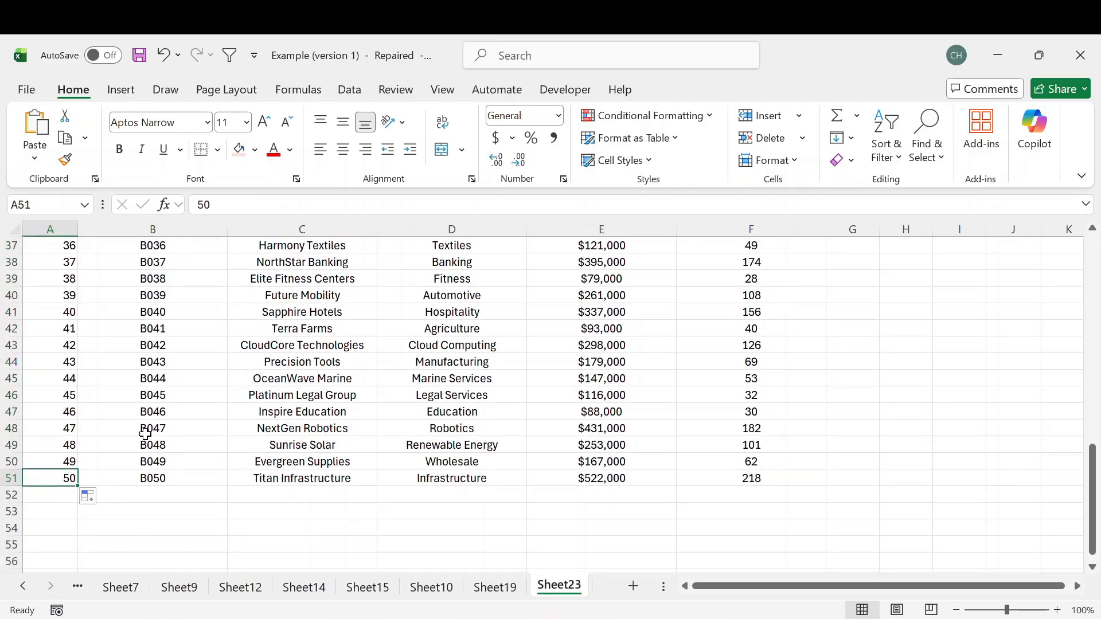
- Center the numbers in the Number column, from A2 down to the last row
scroll(75, 436, "up", 6)
scroll(82, 412, "up", 6)
left_click_drag(68, 262, 70, 383)
scroll(70, 385, "down", 6)
scroll(71, 389, "down", 2)
scroll(70, 384, "up", 8)
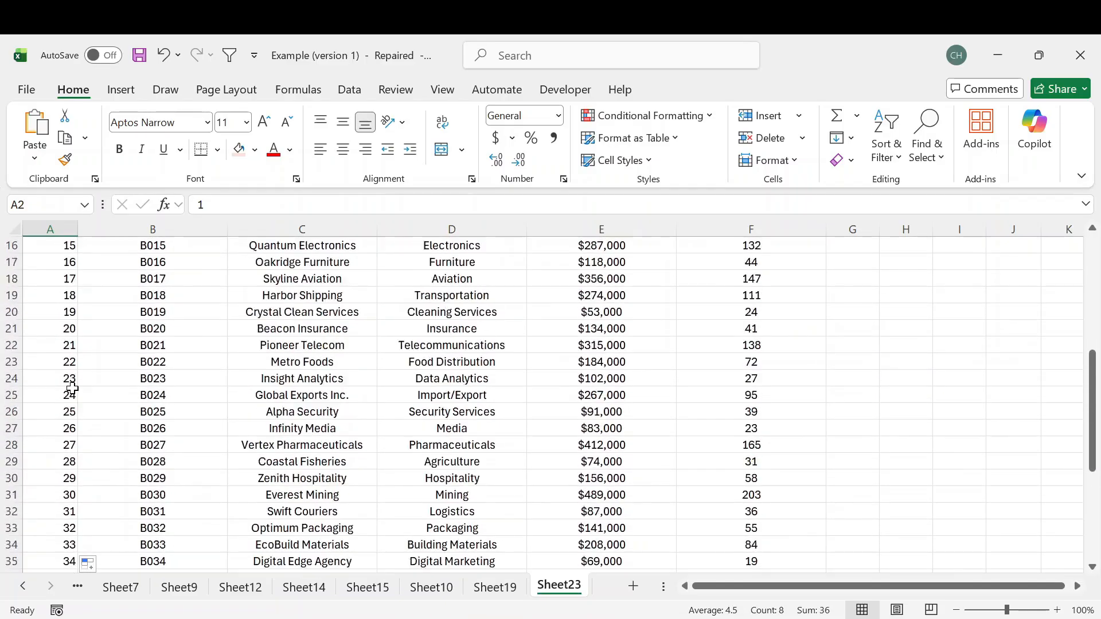
- Enter the heading Selection in cell H1 and give it a light blue fill
left_click(896, 247)
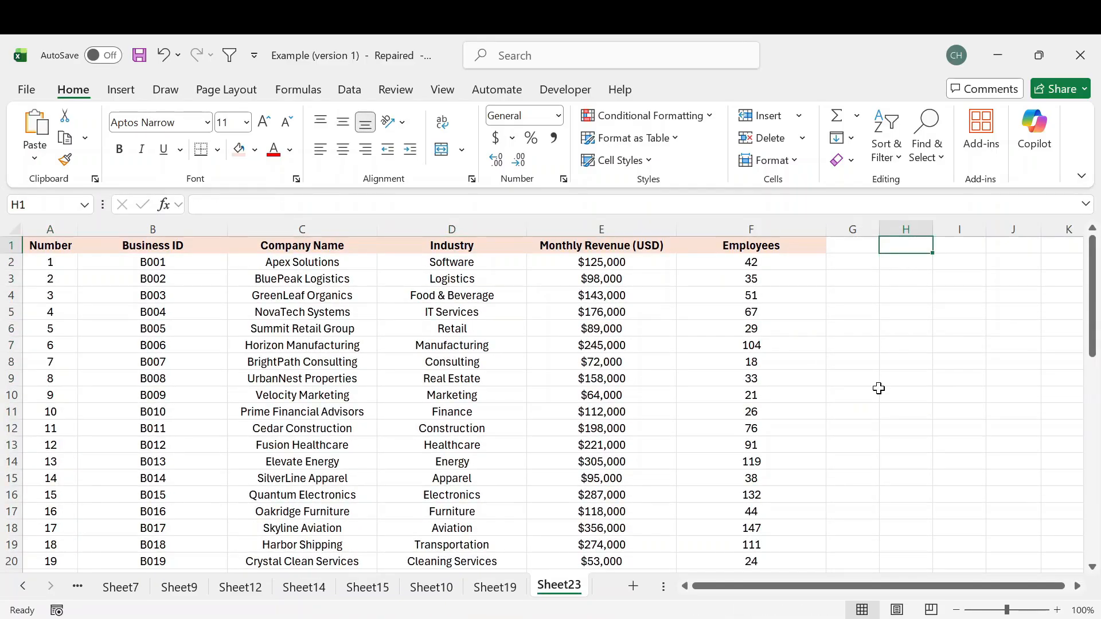
type("S")
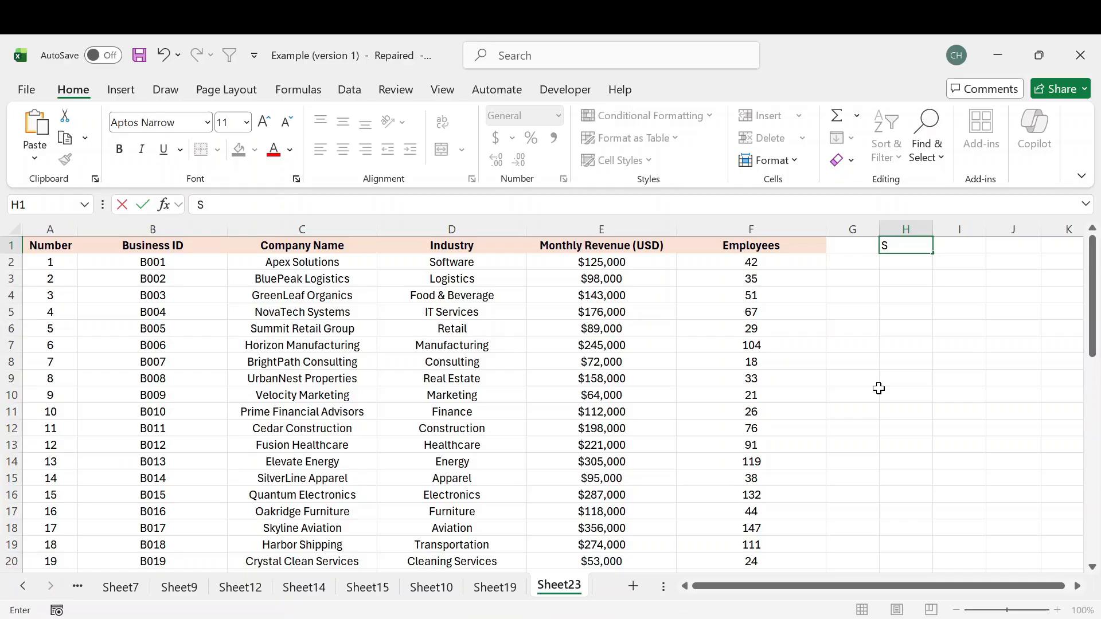
type("election")
key("ctrl+Return")
left_click(255, 150)
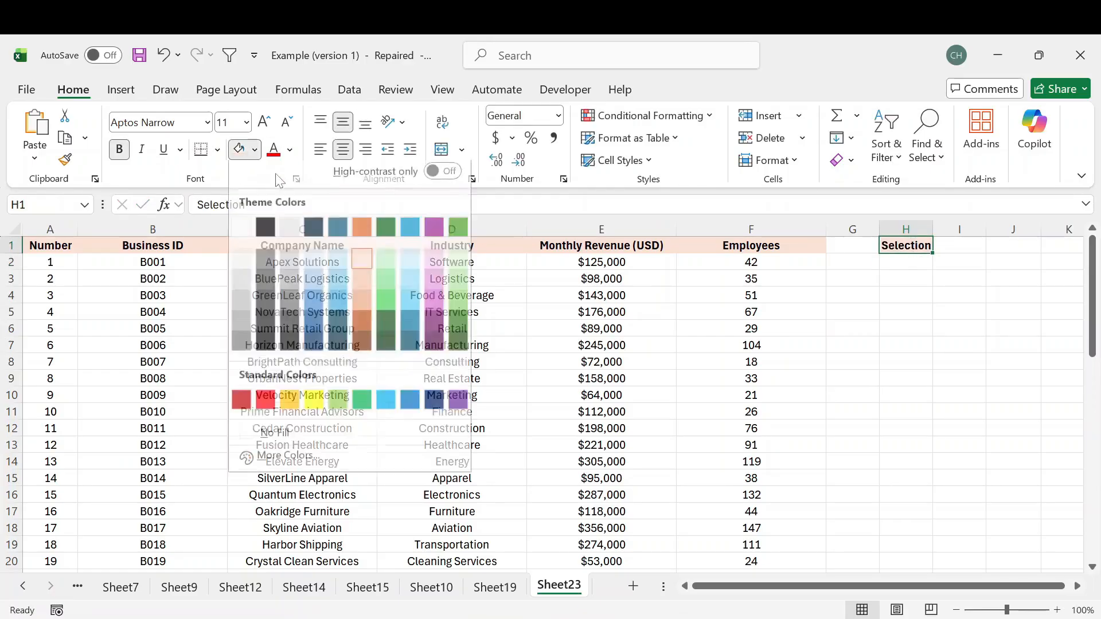
left_click(334, 267)
left_click(890, 259)
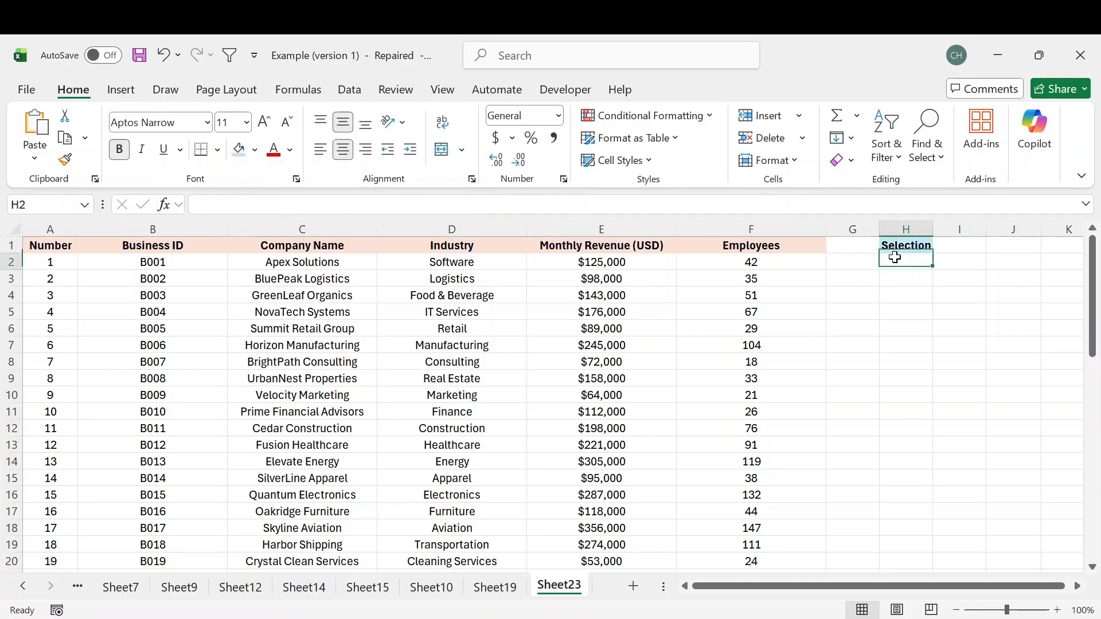
- Add a new worksheet and link its cell A1 to the Number heading with =Sheet23!A1
left_click(634, 586)
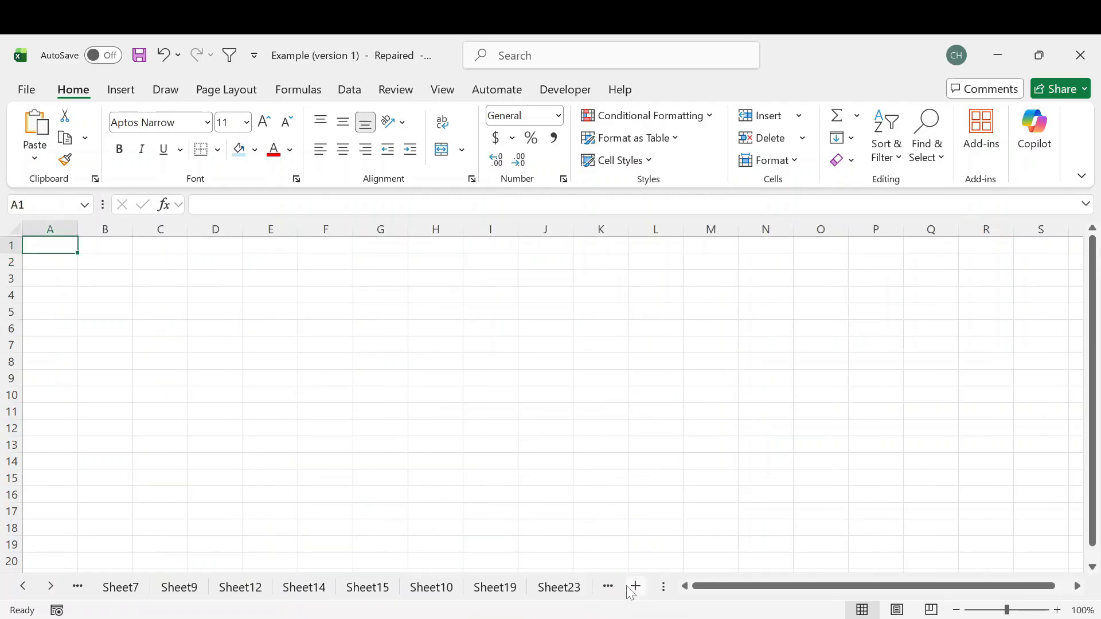
left_click_drag(50, 246, 452, 377)
left_click(548, 329)
key("ctrl+Home")
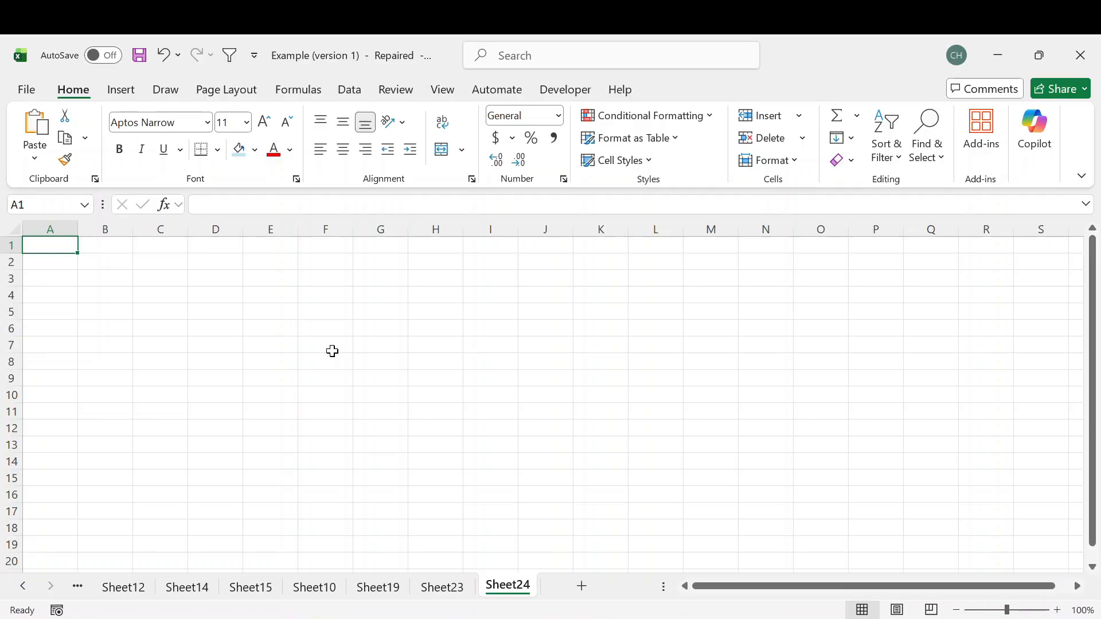
type("=")
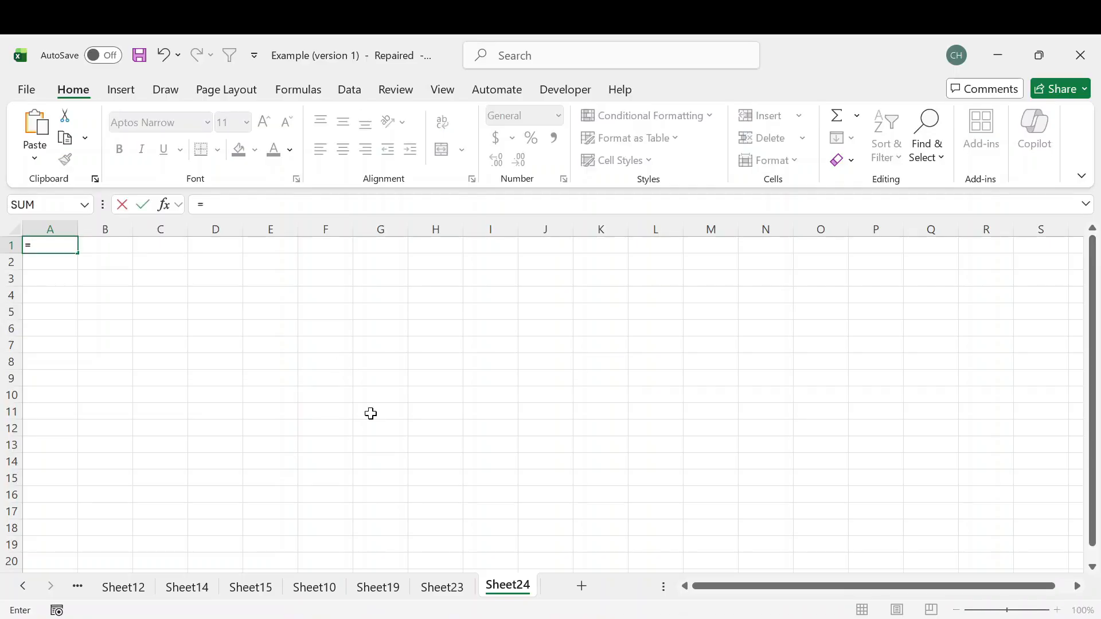
left_click(442, 586)
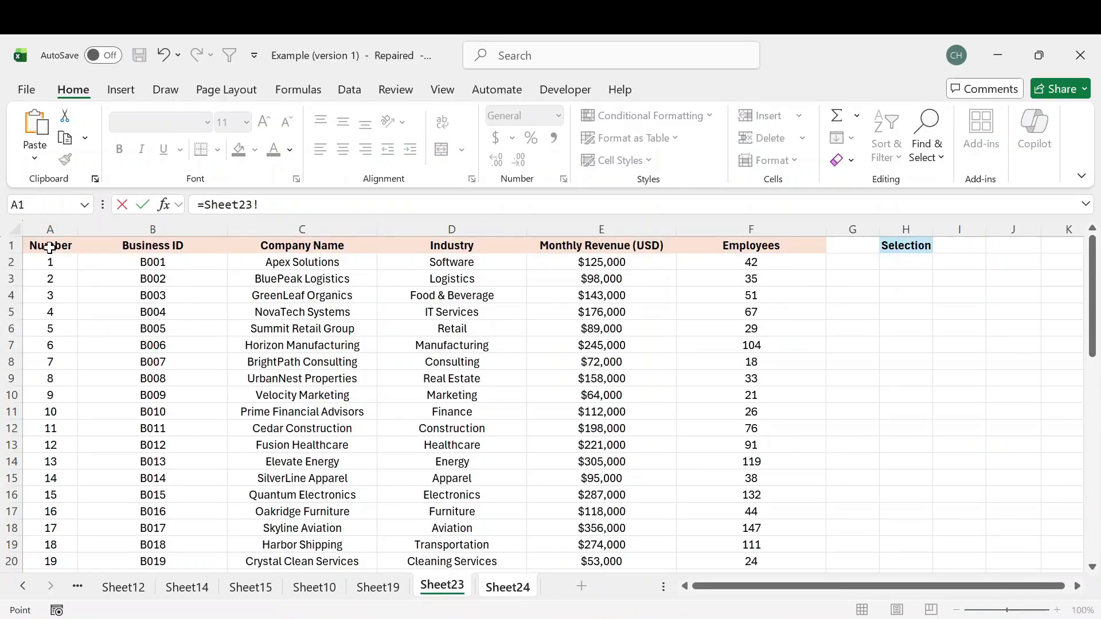
left_click(50, 247)
key("Return")
- Fill the A1 link formula across the header row to F1, clearing the extra value in G1
left_click(69, 248)
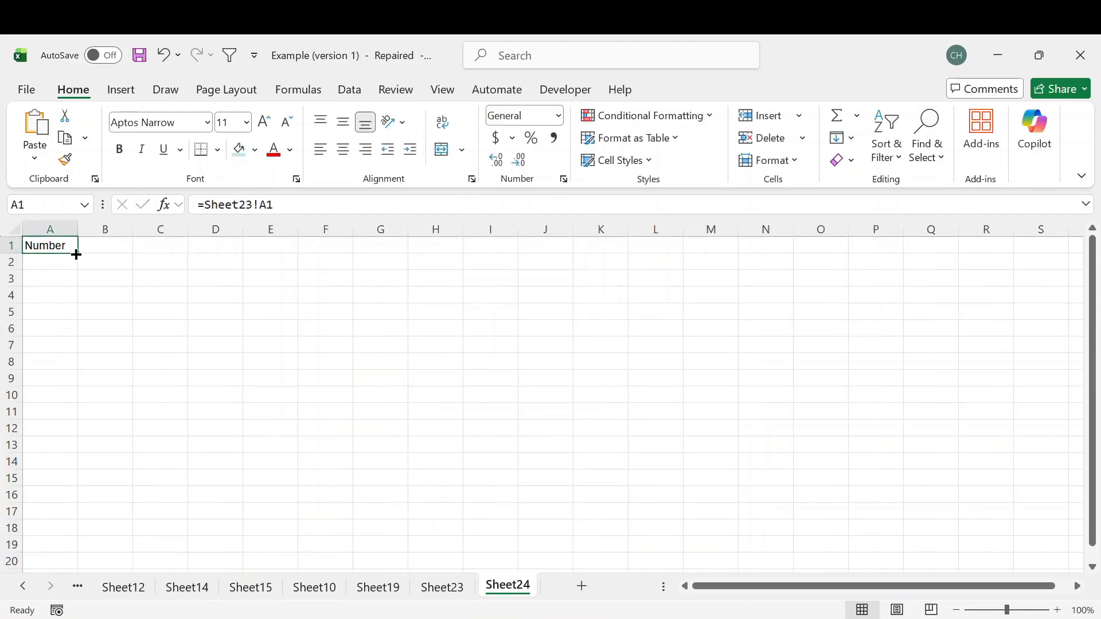
left_click_drag(77, 255, 385, 264)
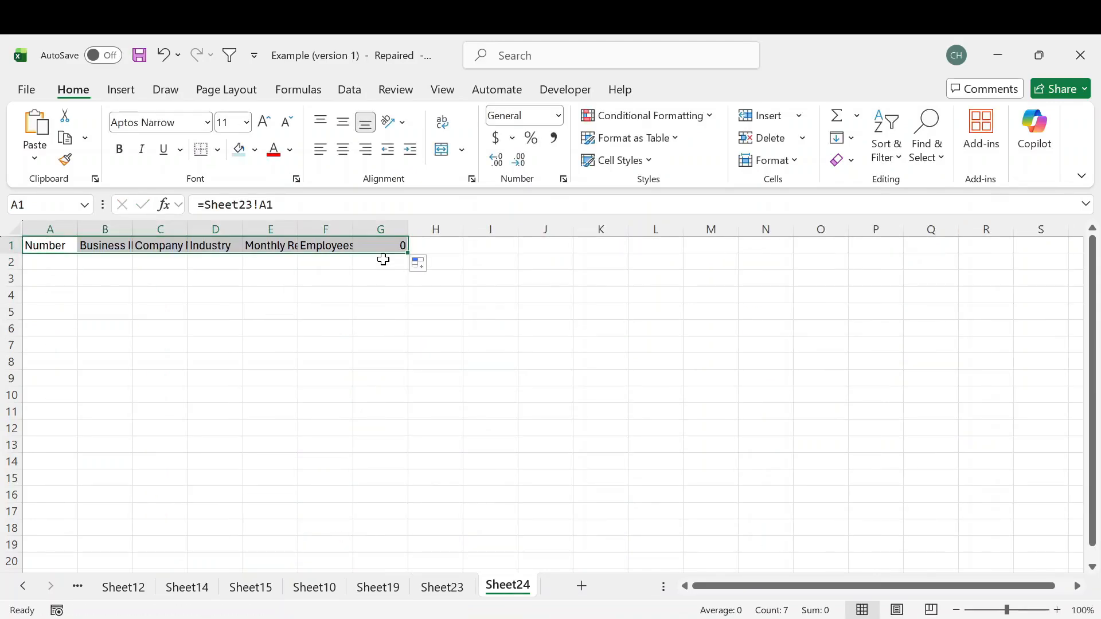
left_click(383, 251)
key("Delete")
- Center the contents of columns A to F and widen the columns to fit the headings
left_click_drag(57, 231, 486, 234)
left_click(342, 149)
left_click(293, 328)
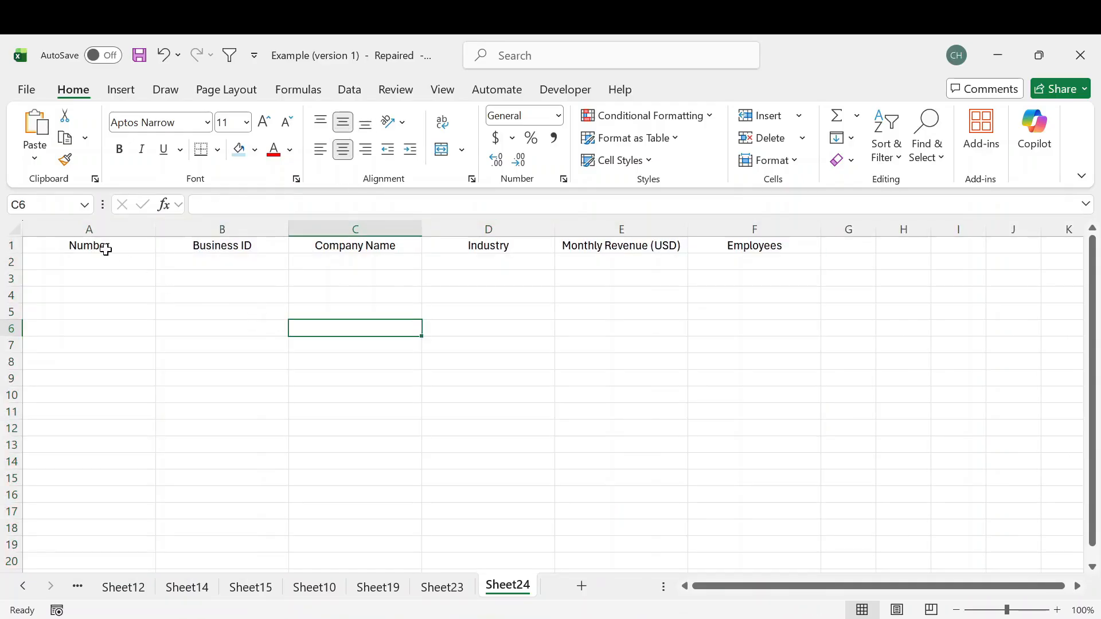
- Format the headings in A1:F1 as bold with a light blue fill
left_click_drag(105, 249, 701, 245)
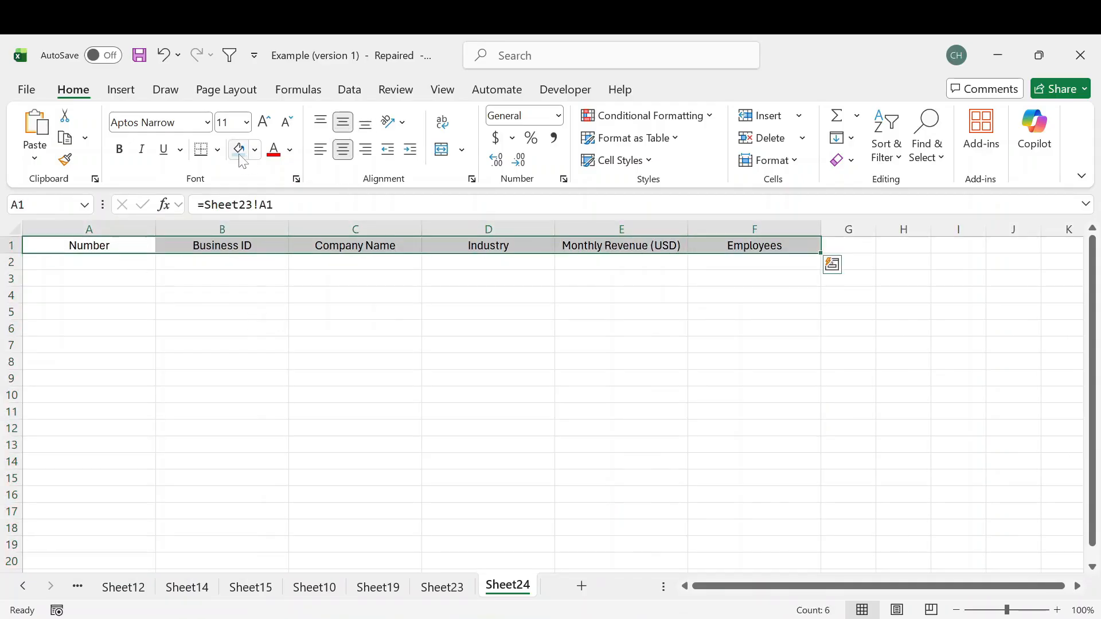
left_click(238, 150)
left_click(119, 149)
left_click(255, 310)
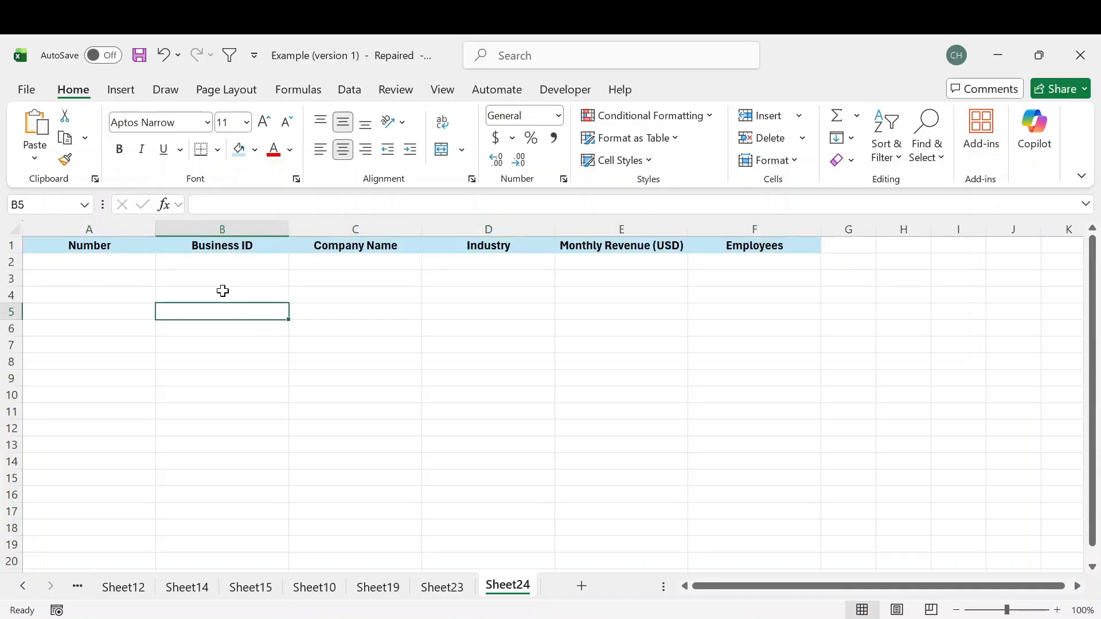
left_click(848, 246)
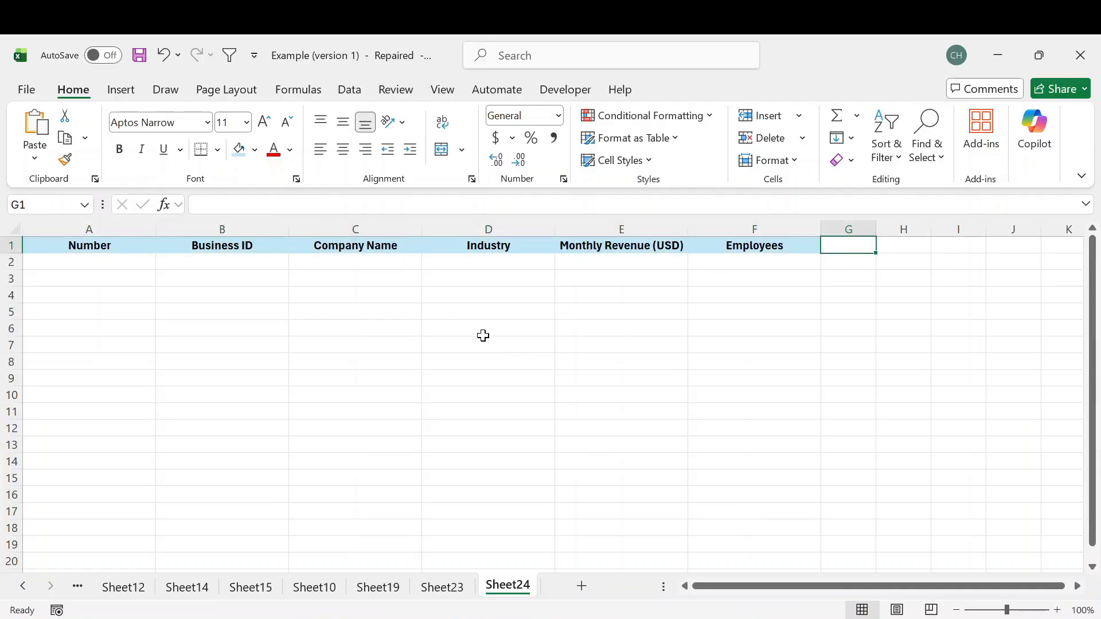
left_click_drag(116, 245, 808, 246)
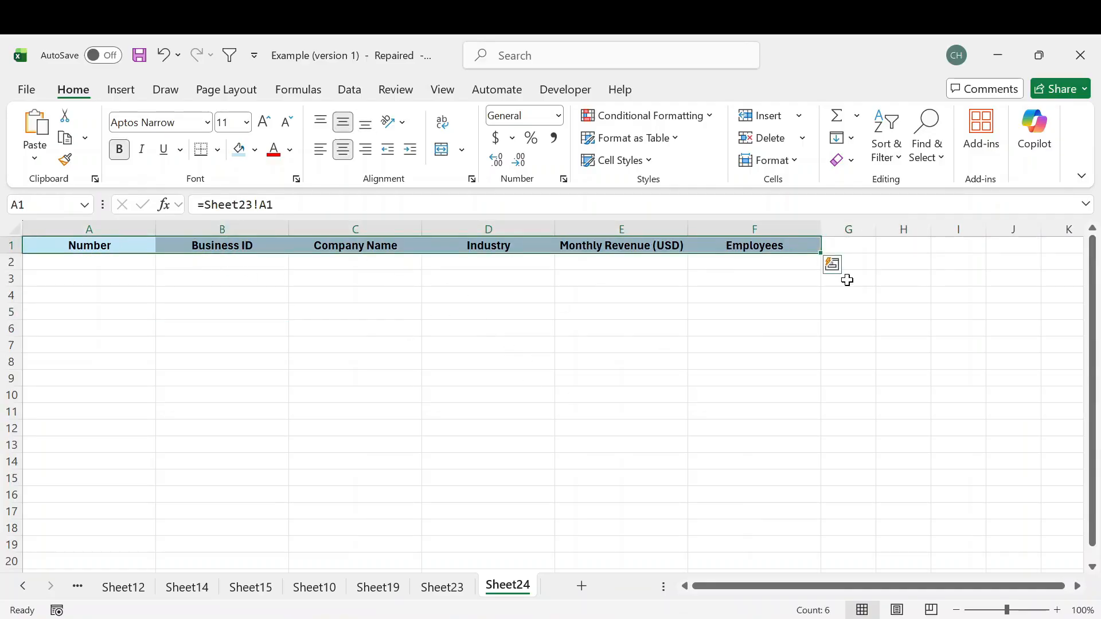
left_click(892, 257)
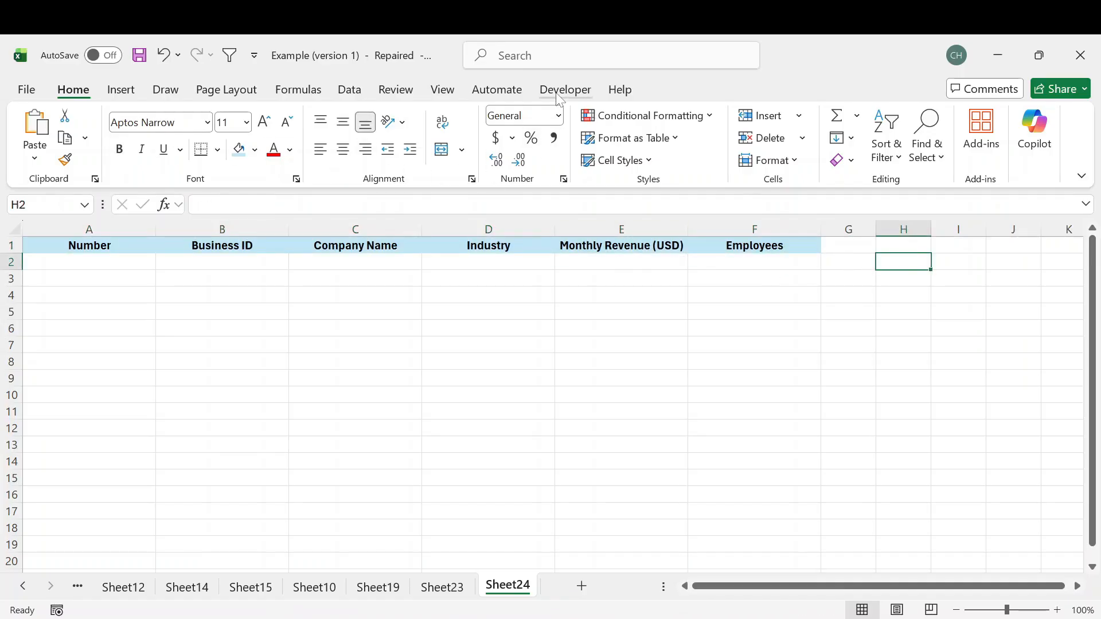
- Check in the ribbon customization options that Developer is enabled among the main tabs, and confirm
right_click(489, 96)
left_click(543, 137)
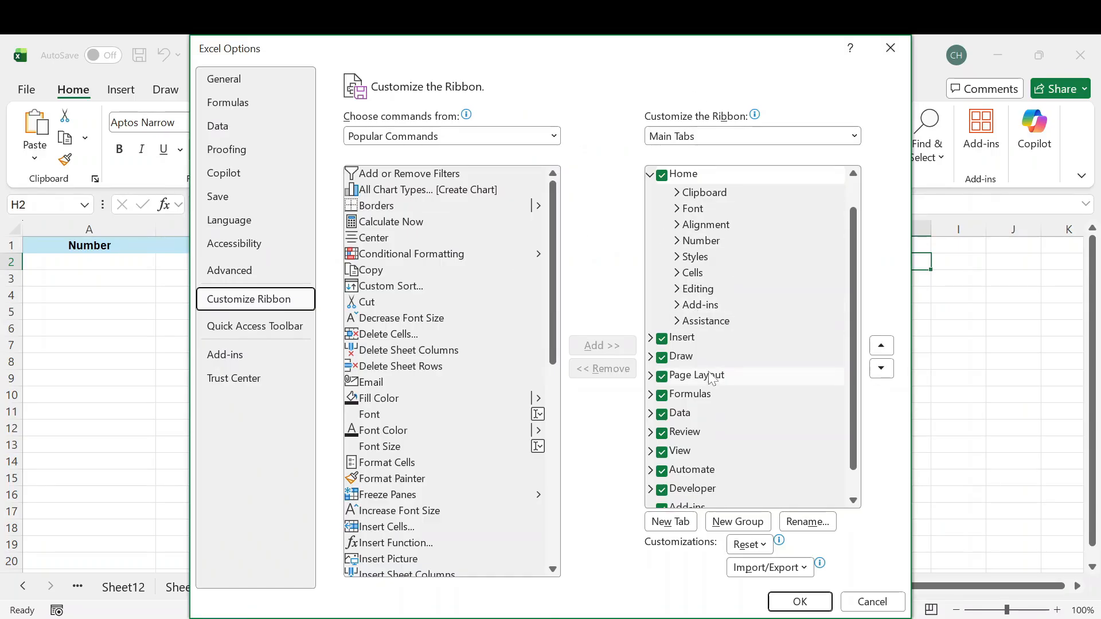
scroll(712, 395, "down", 1)
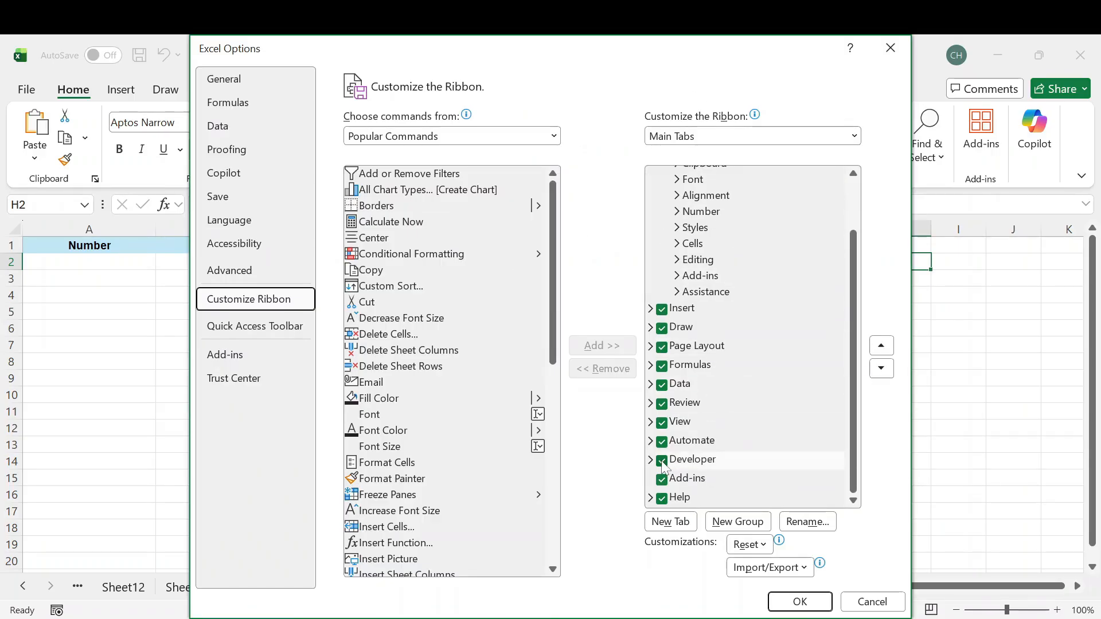
left_click(796, 601)
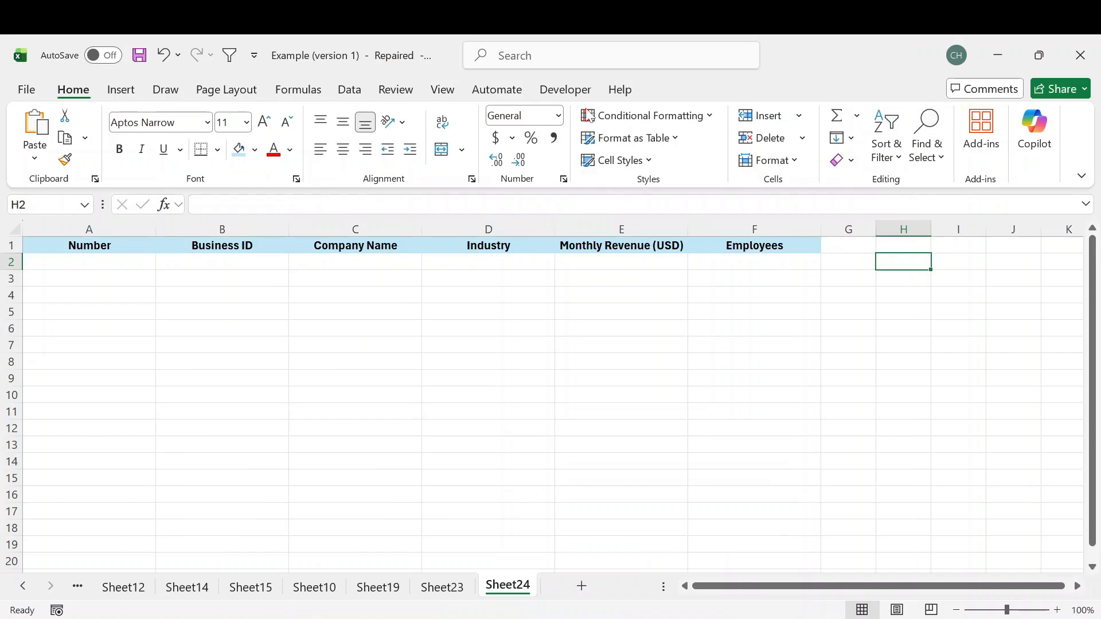
- Draw a vertical Scroll Bar form control in column G beside the table, spanning rows 2 to 15, and test its slider
left_click(562, 90)
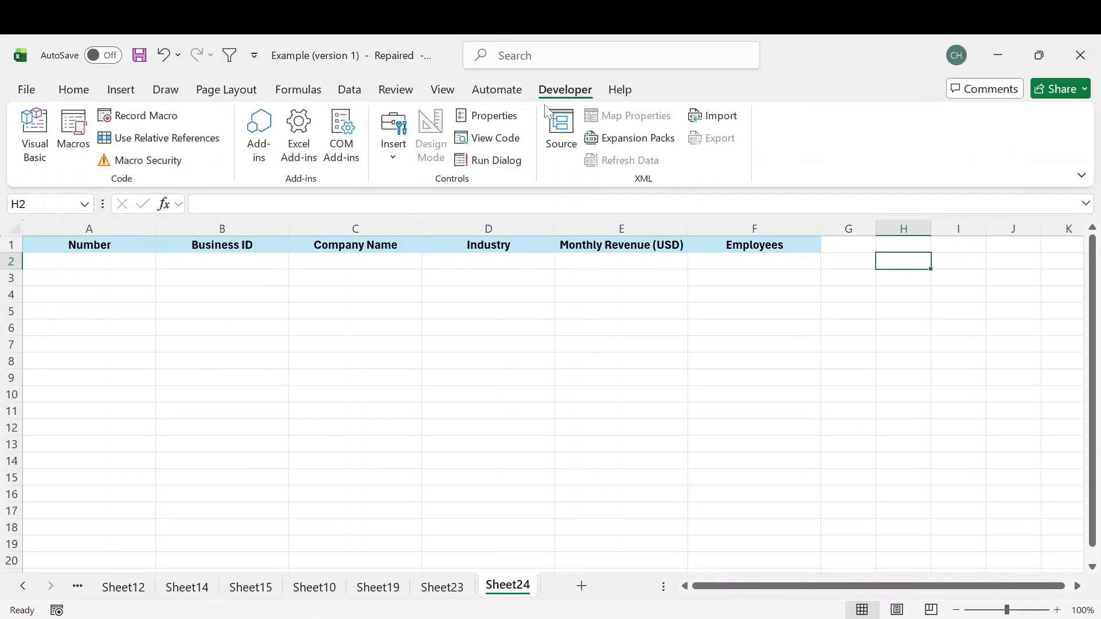
left_click(395, 156)
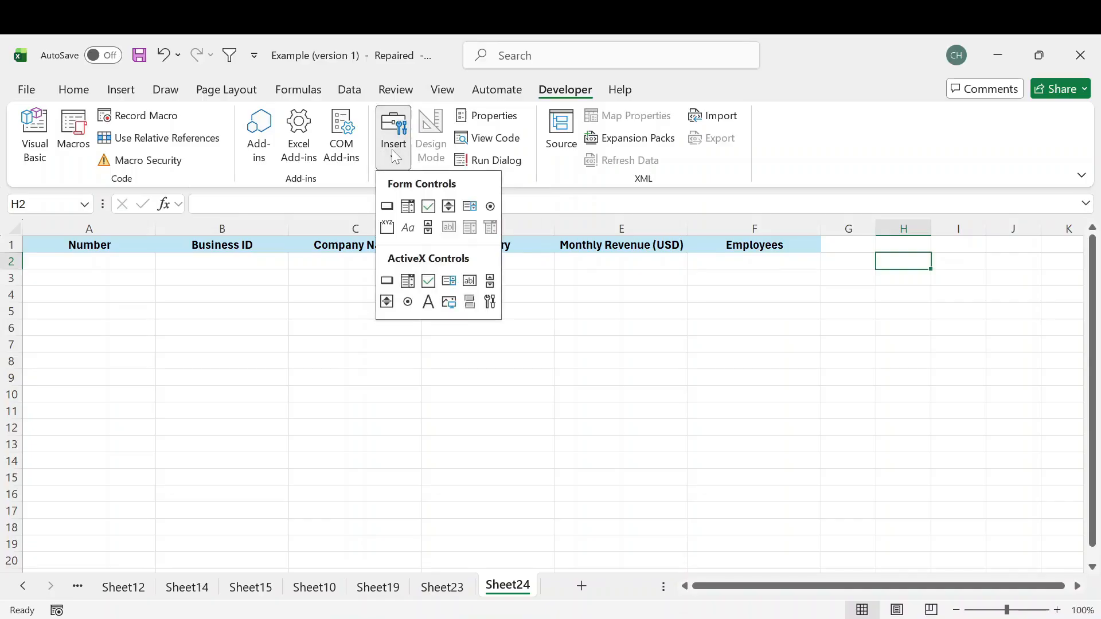
left_click(428, 229)
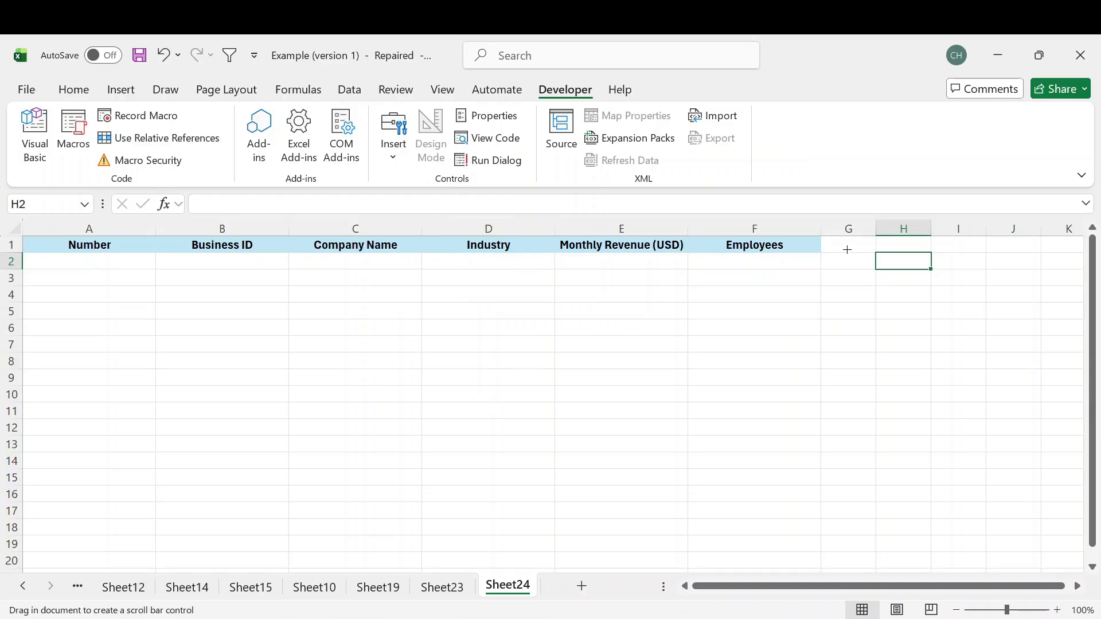
left_click_drag(846, 250, 876, 484)
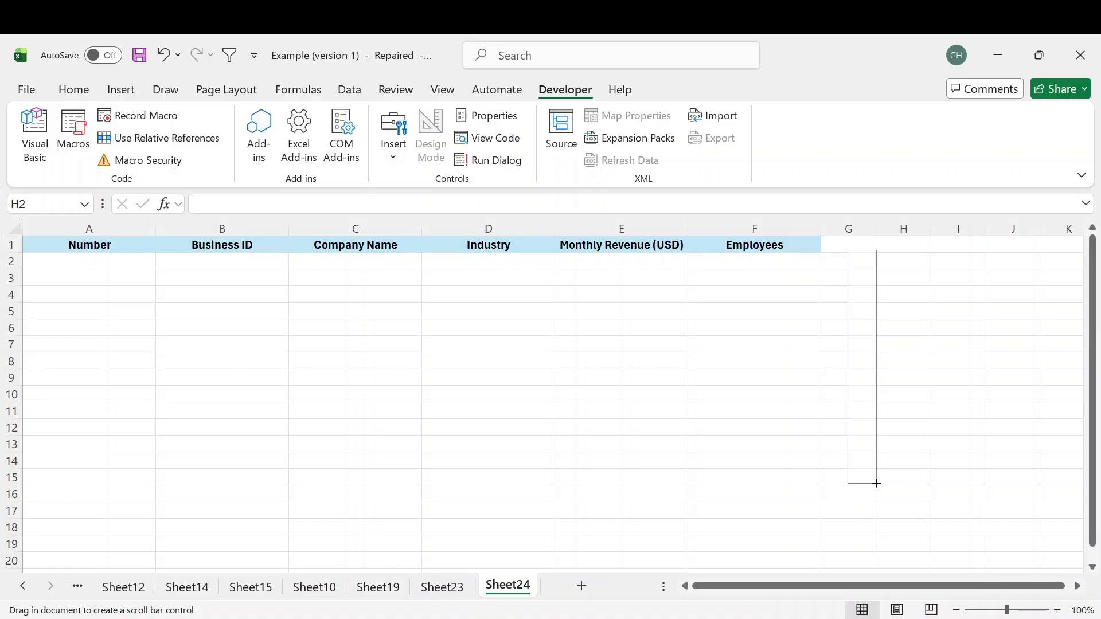
left_click_drag(876, 483, 877, 483)
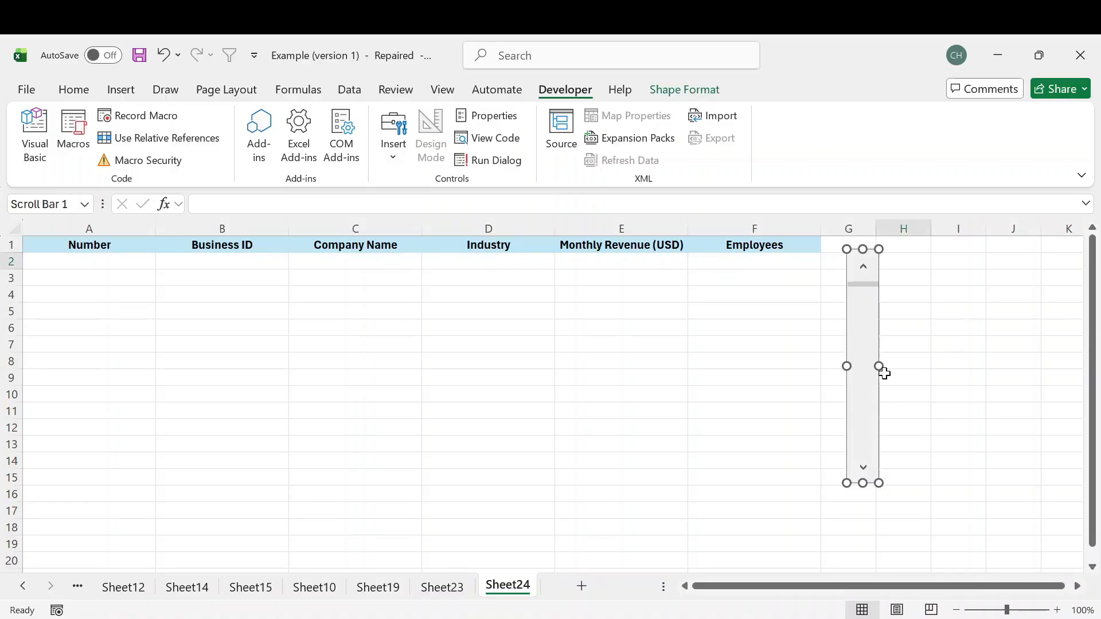
left_click_drag(854, 314, 848, 315)
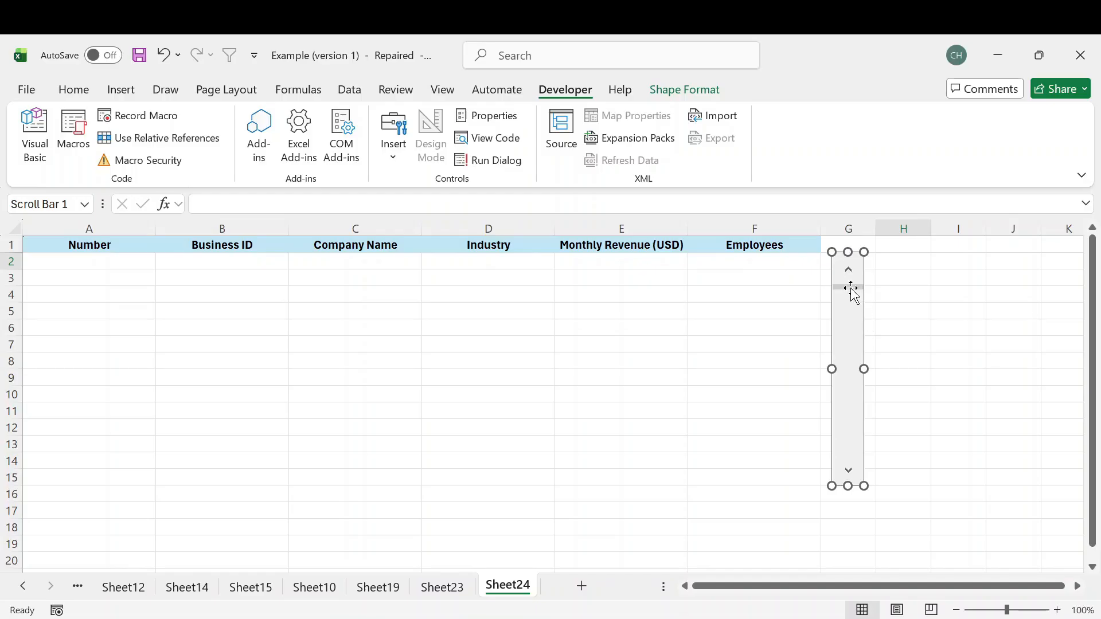
left_click(918, 296)
left_click_drag(848, 289, 852, 423)
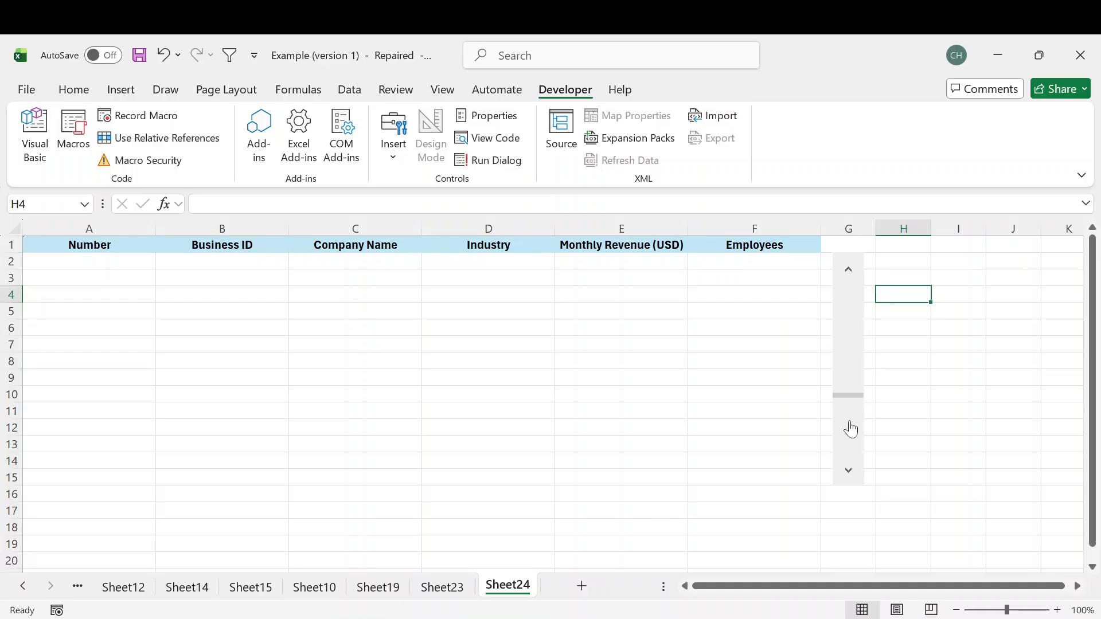
left_click_drag(241, 345, 252, 361)
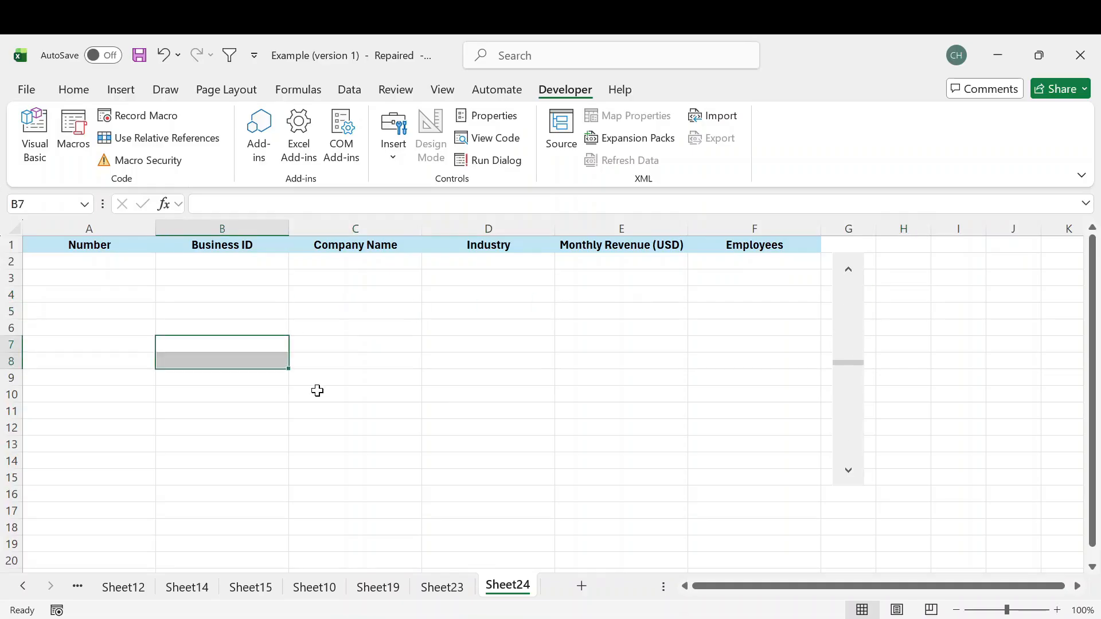
left_click_drag(603, 344, 602, 327)
left_click(897, 281)
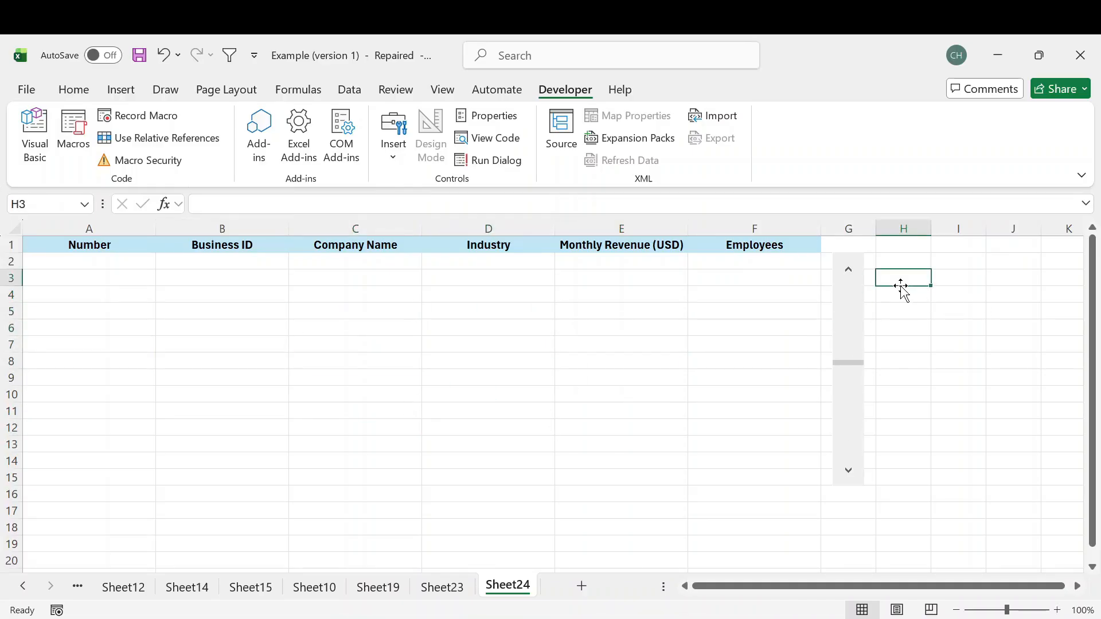
- Set the scroll bar's minimum value to 1 and link it to cell I3
right_click(845, 299)
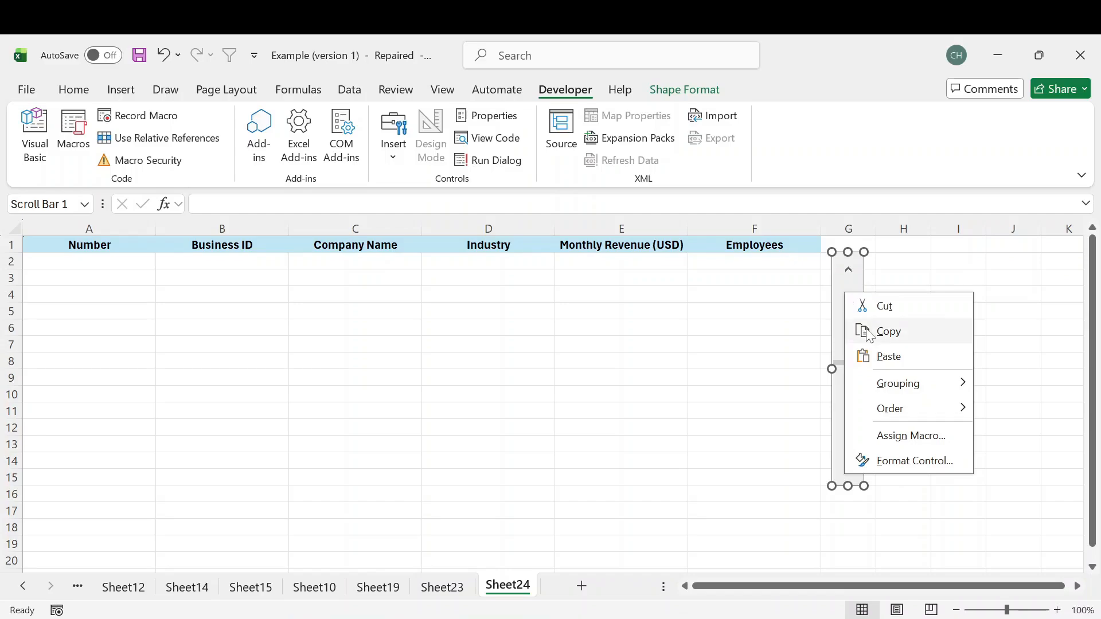
left_click(919, 462)
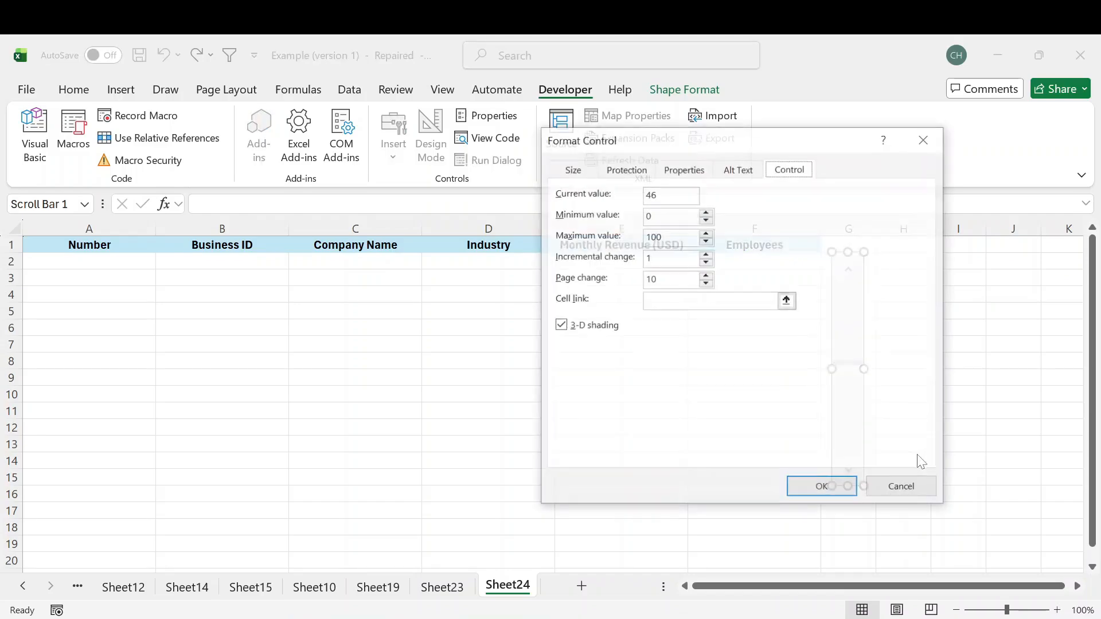
left_click_drag(784, 151, 617, 168)
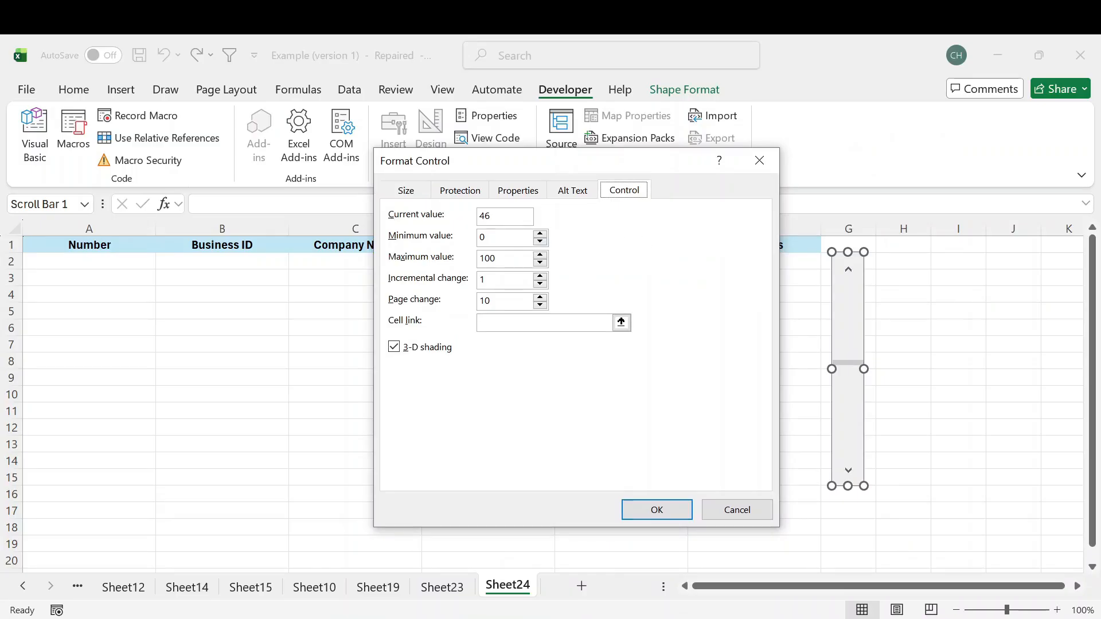
double_click(481, 237)
left_click(620, 322)
left_click(946, 280)
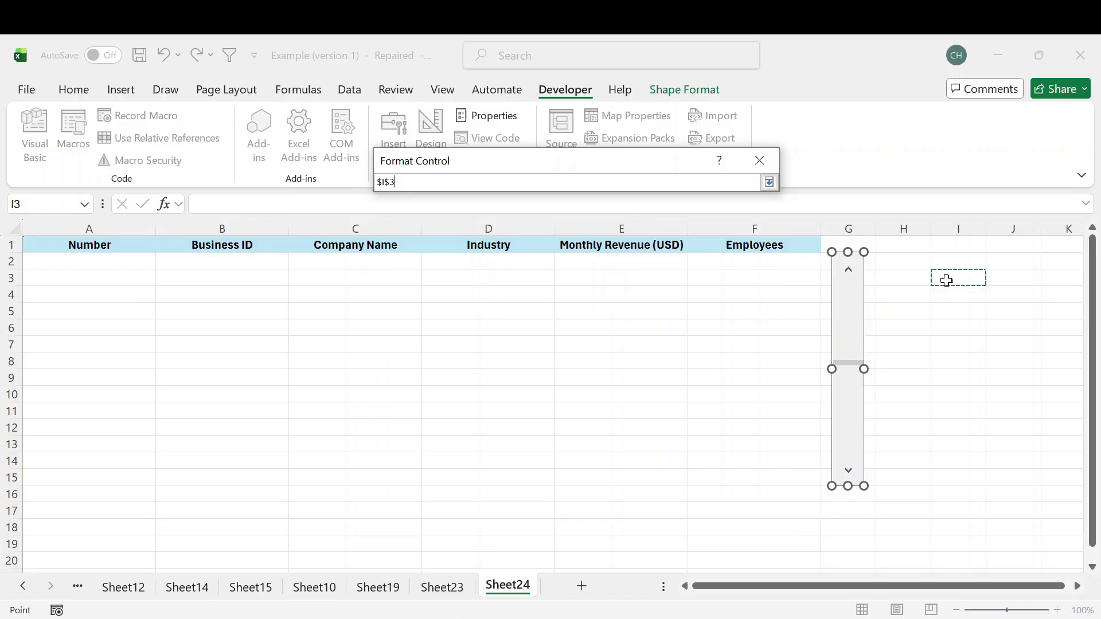
key("Return")
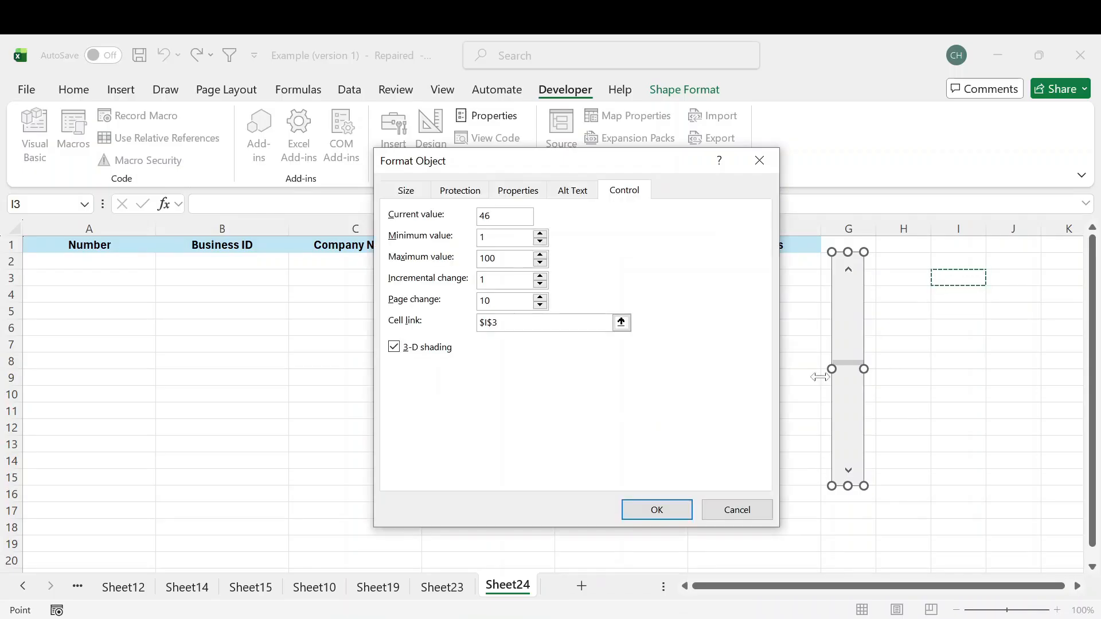
left_click(657, 509)
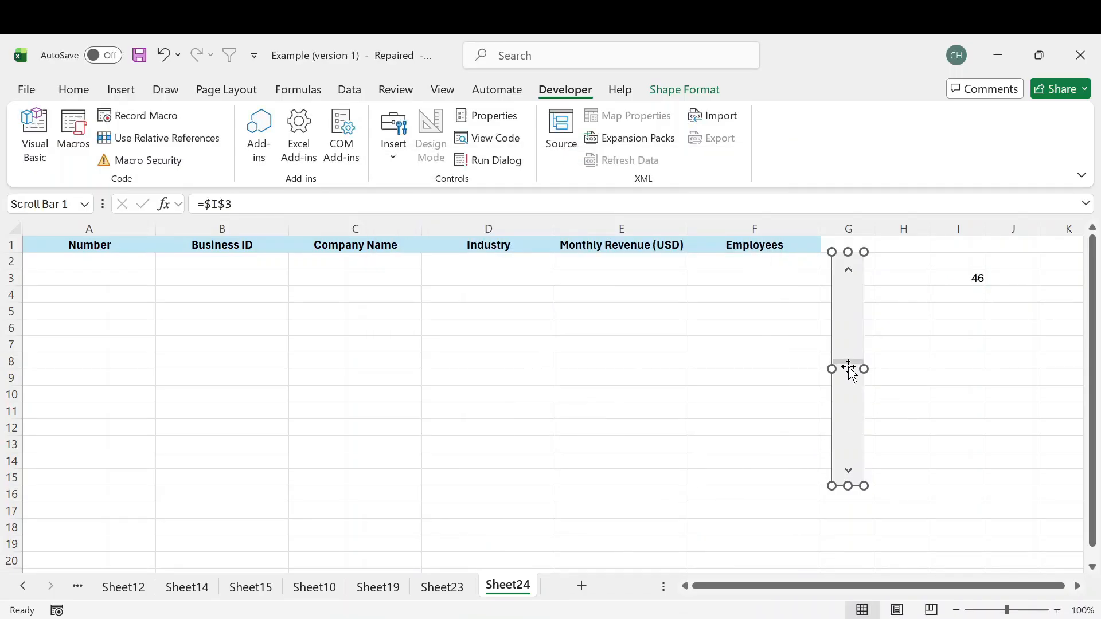
- Test the scroll bar's slider, up arrow and track while watching the linked cell I3
key("Escape")
left_click_drag(847, 361, 849, 305)
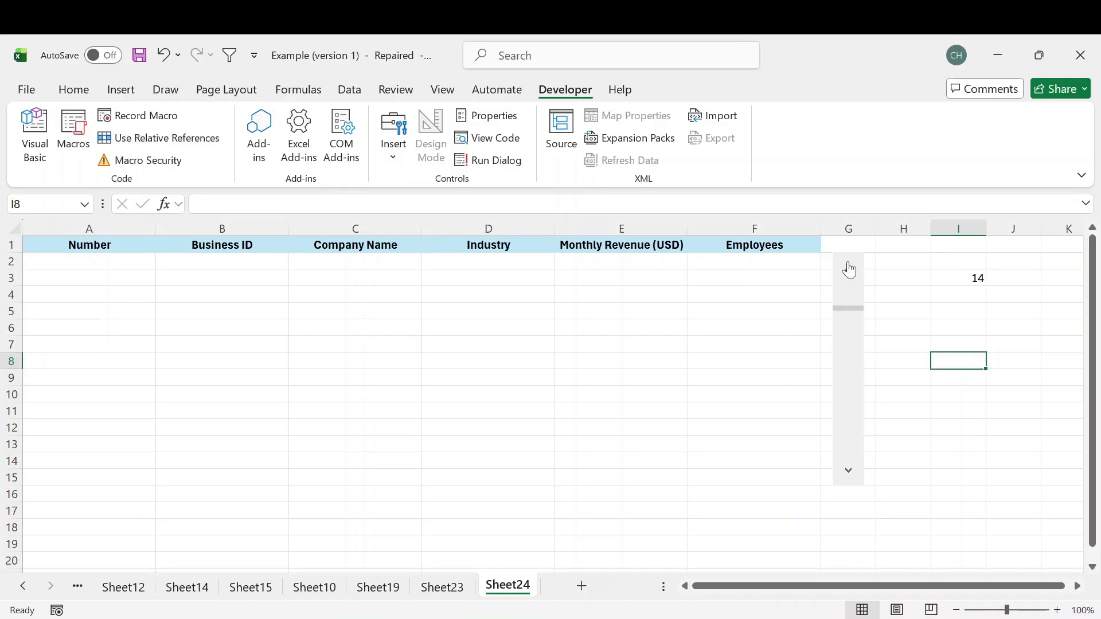
left_click(849, 269)
left_click(848, 264)
left_click(848, 263)
left_click(848, 264)
left_click(848, 263)
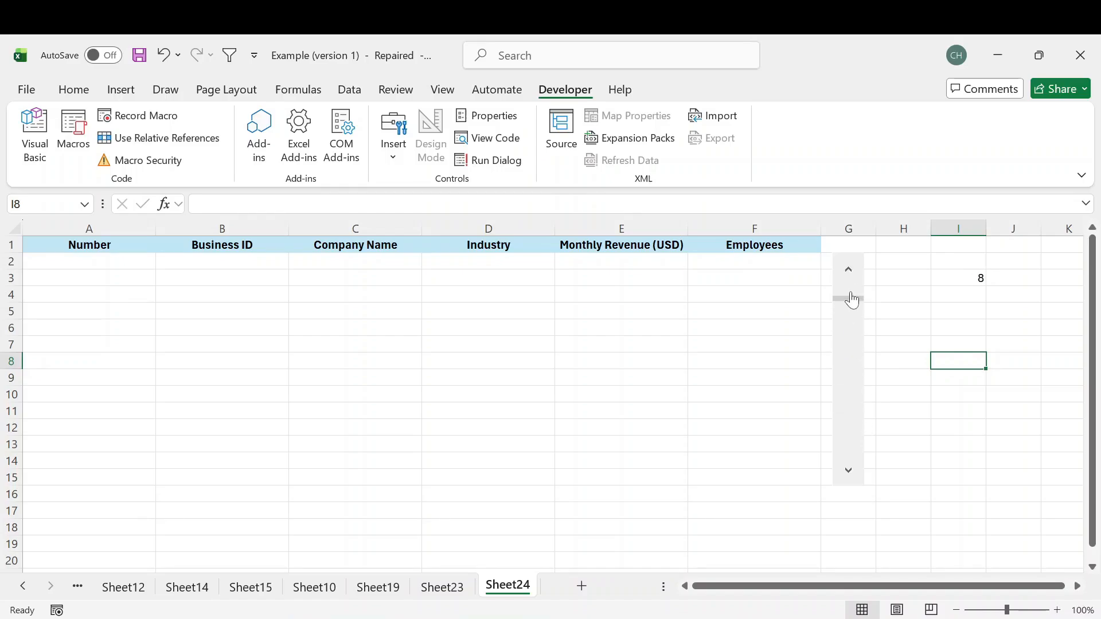
left_click(849, 338)
left_click(859, 403)
left_click(856, 424)
left_click(853, 438)
- Change the scroll bar's cell link to H2 on Sheet23 and clear the leftover value from I3
right_click(850, 320)
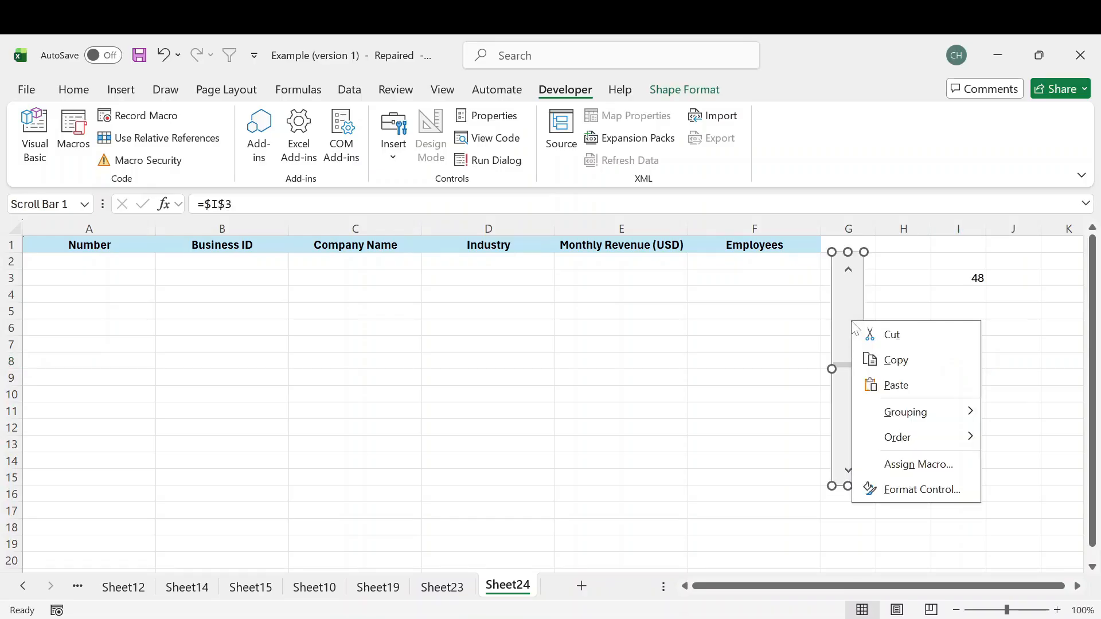
left_click(913, 491)
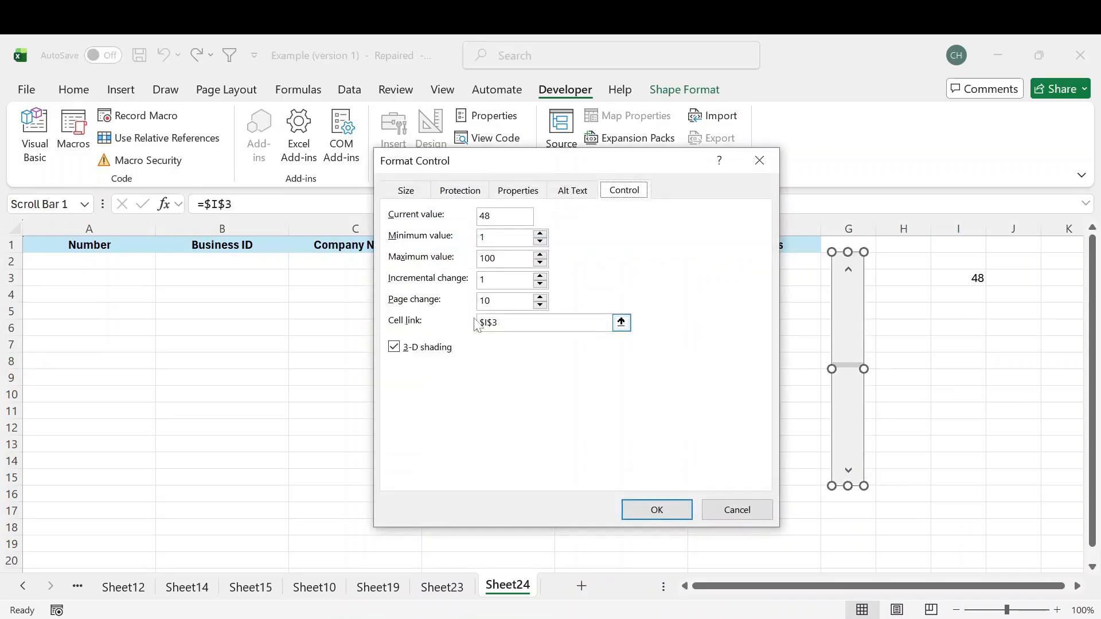
left_click_drag(501, 323, 446, 325)
key("BackSpace")
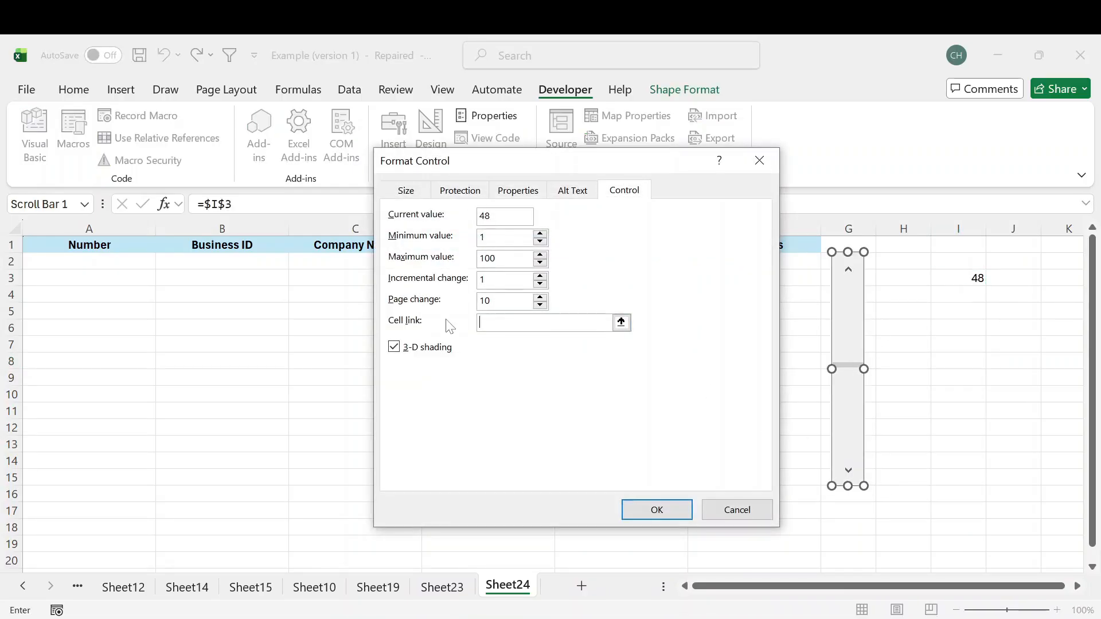
left_click(621, 328)
left_click(442, 587)
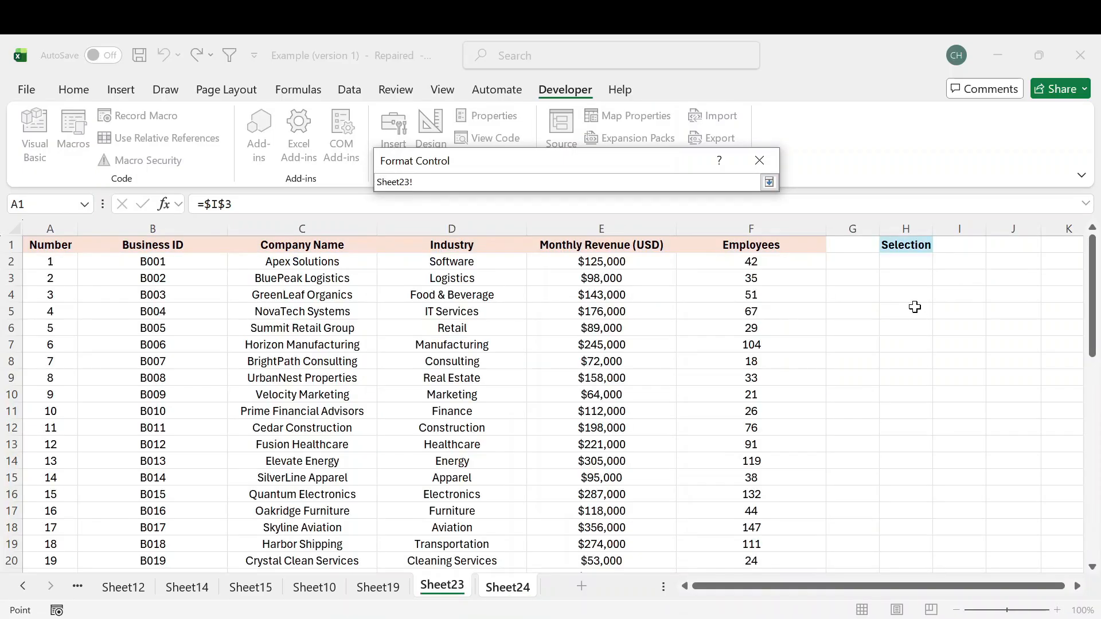
left_click(898, 262)
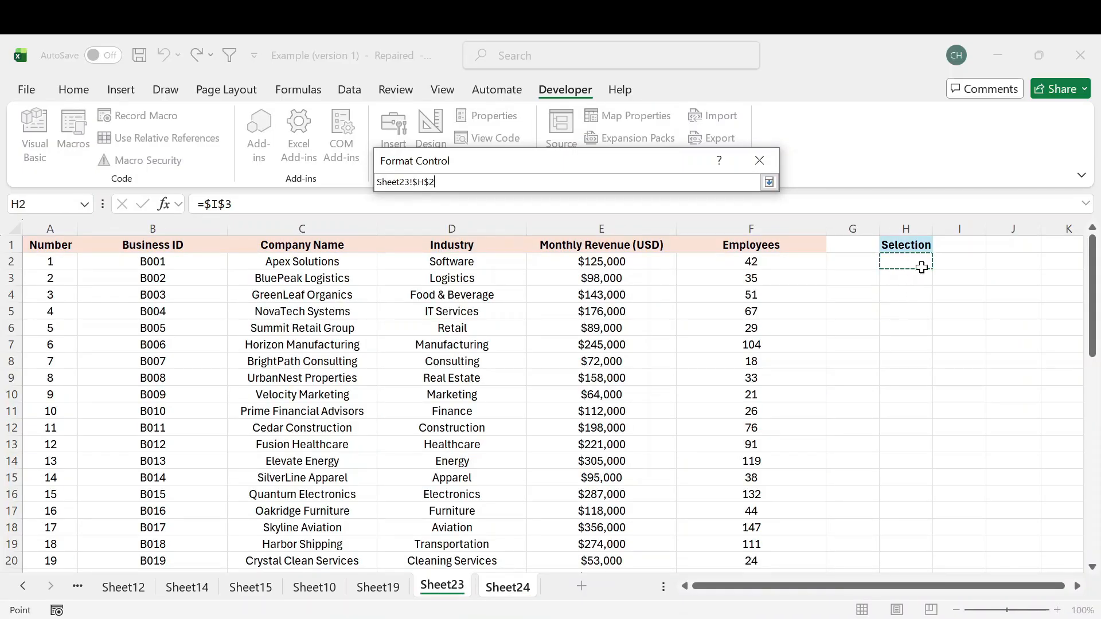
key("Return")
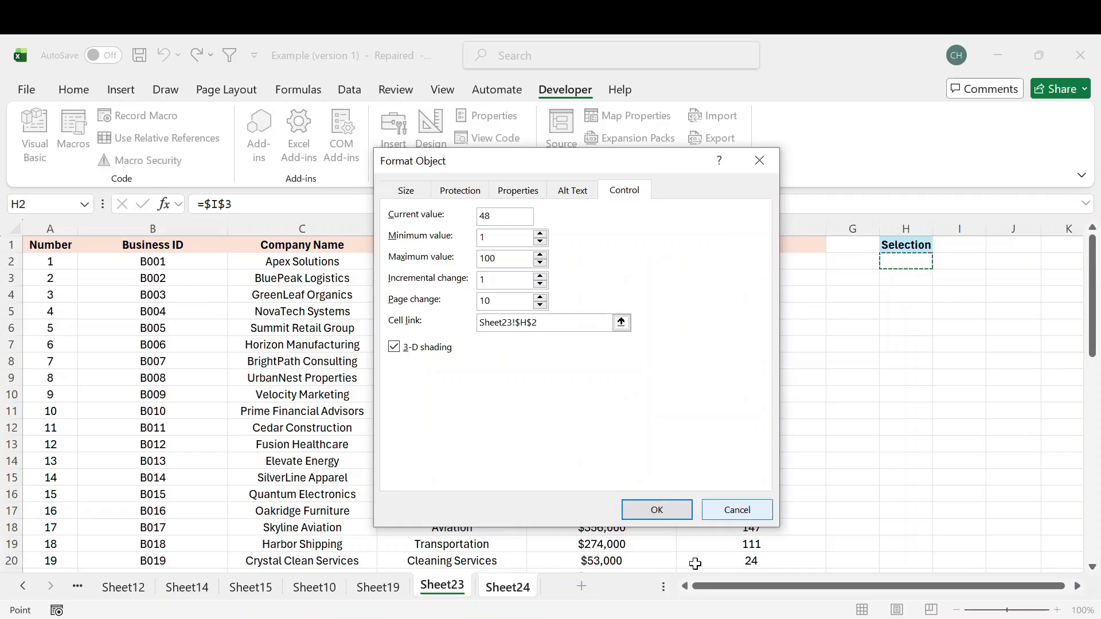
left_click(657, 510)
left_click(970, 277)
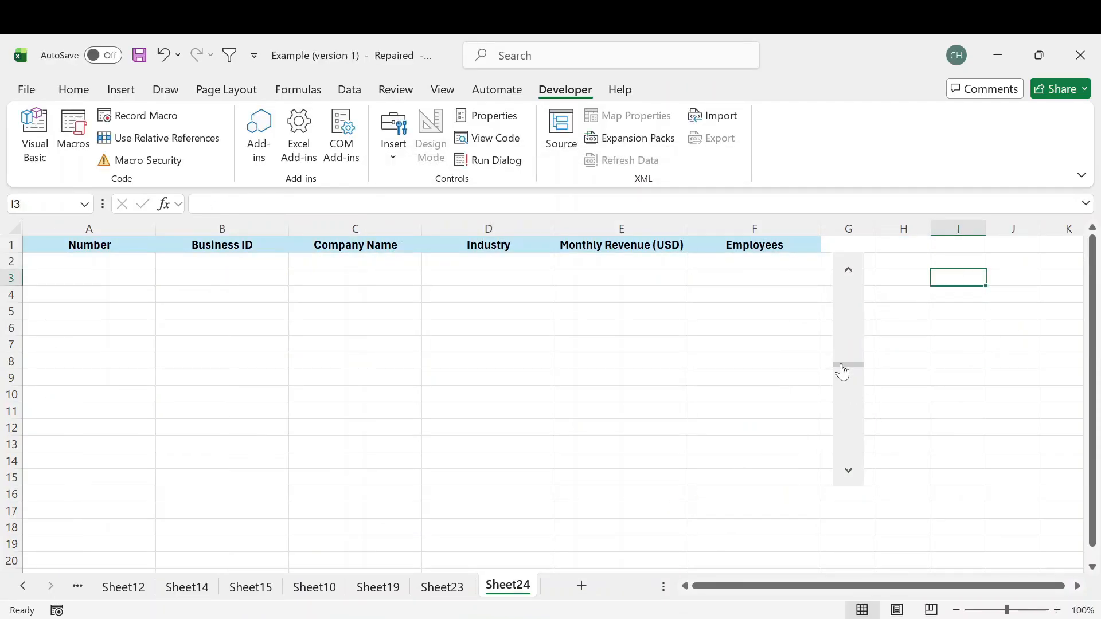
- Move the scroll bar to different positions and check the Selection value in H2 on Sheet23 after each change
left_click_drag(840, 368, 846, 298)
left_click(852, 387)
left_click(850, 400)
left_click(846, 410)
left_click(458, 590)
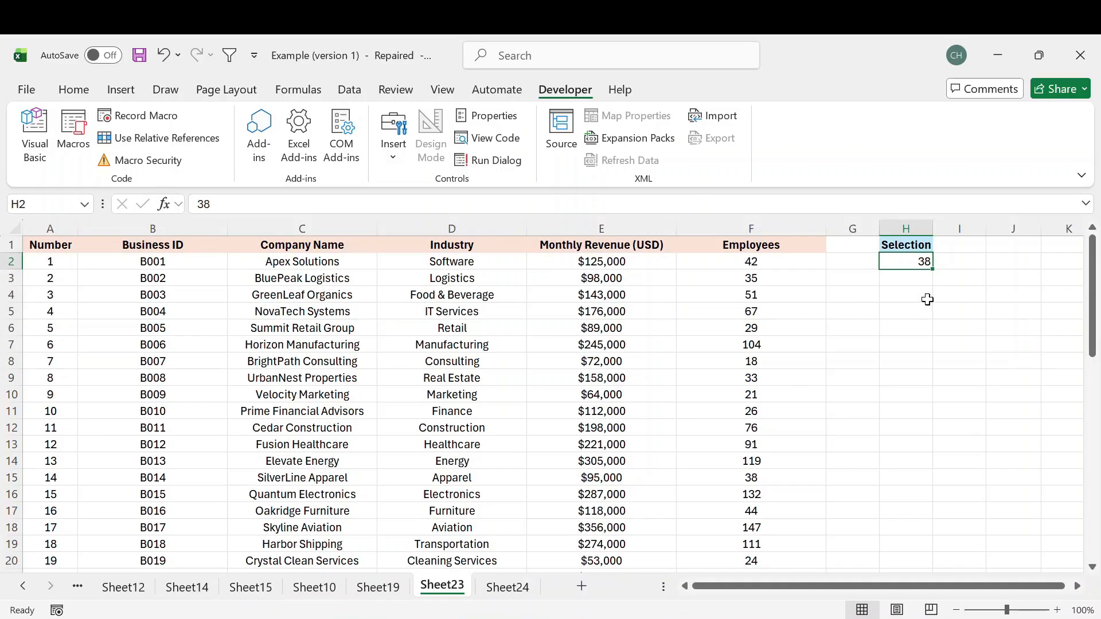
left_click(507, 587)
left_click_drag(852, 362, 850, 411)
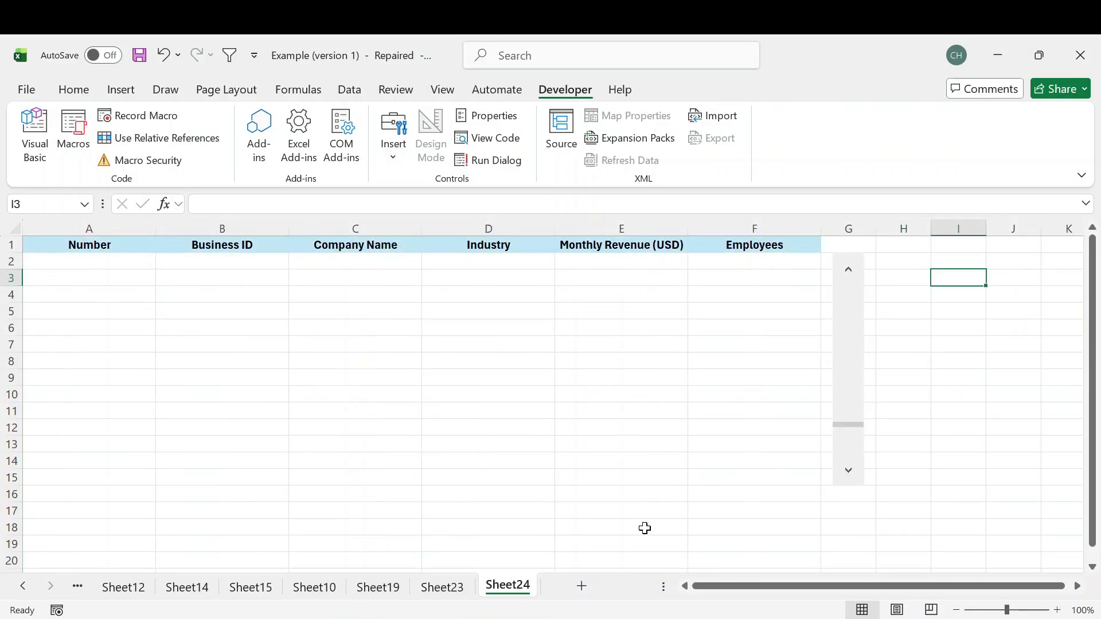
left_click(452, 588)
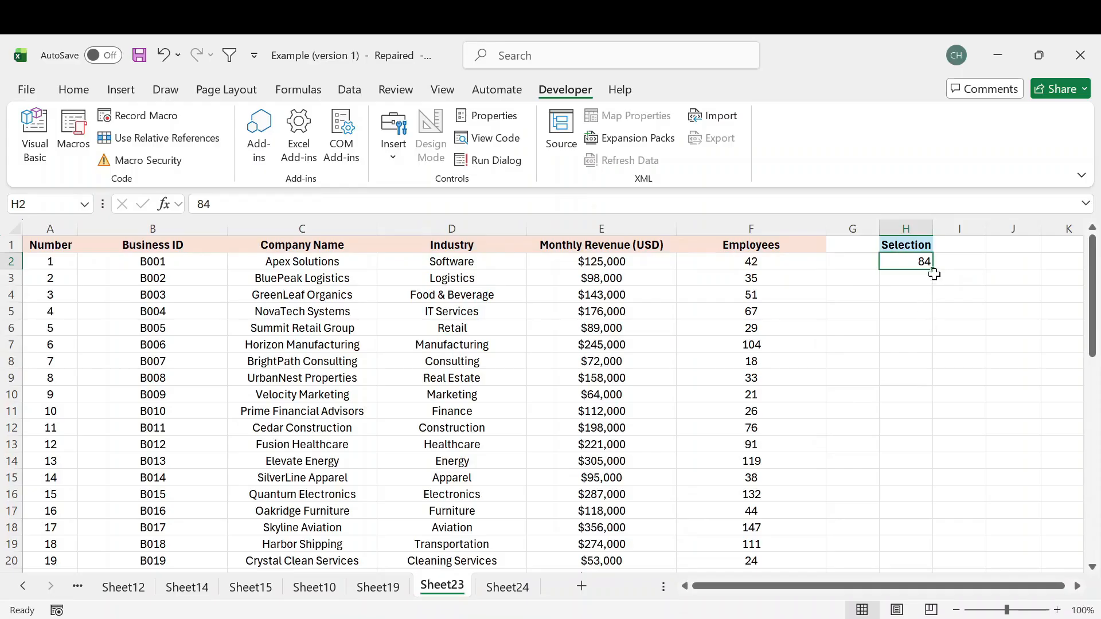
left_click(508, 587)
- Set the scroll bar's maximum value to 51 and confirm
right_click(843, 329)
left_click(888, 497)
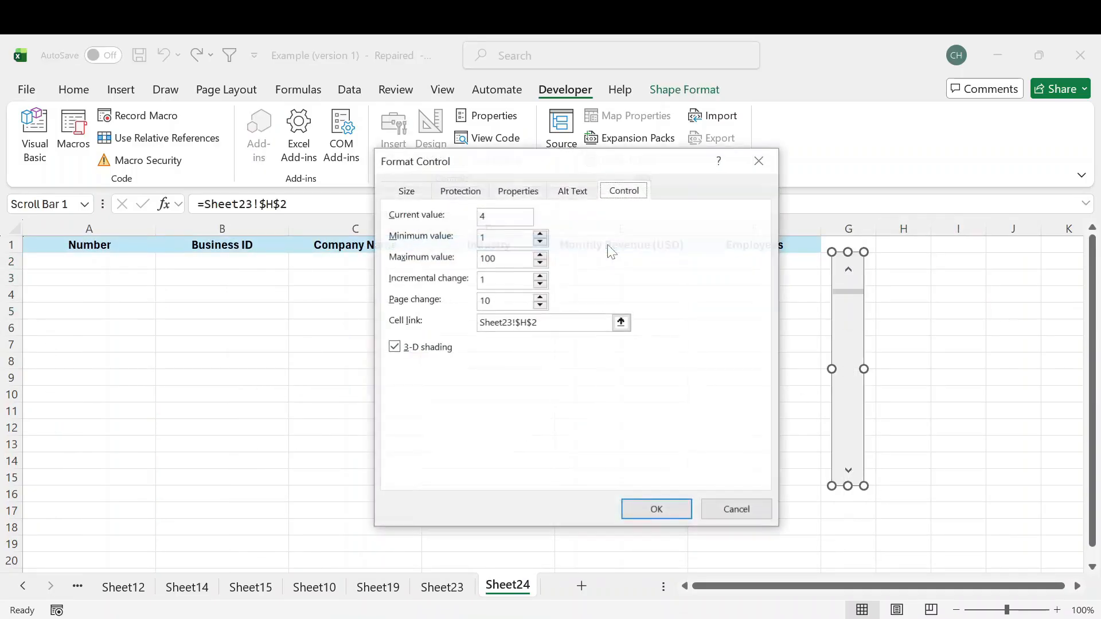
left_click_drag(565, 160, 621, 144)
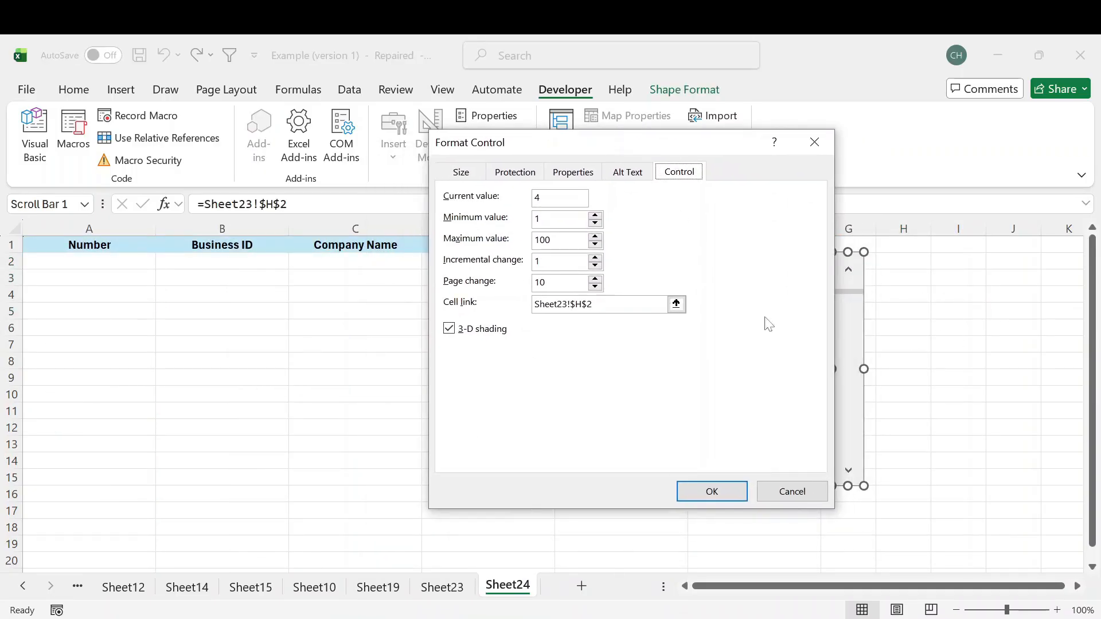
left_click_drag(556, 240, 515, 240)
type("51")
left_click(711, 492)
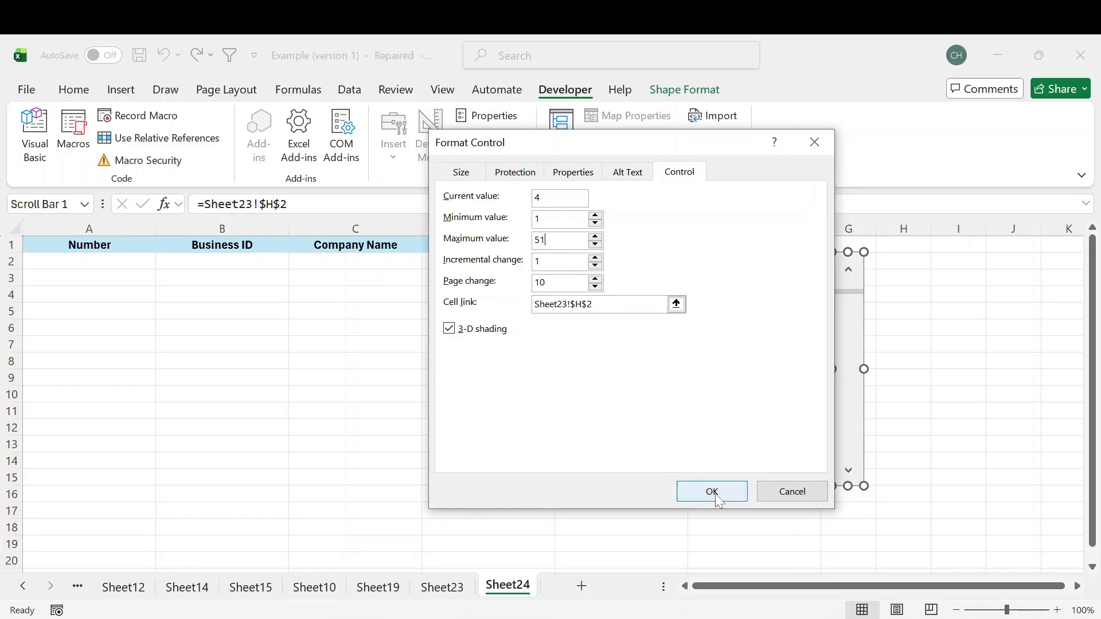
- Check on Sheet23 which row holds the last record of the Number column, and return to Sheet24
left_click(455, 595)
left_click(57, 263)
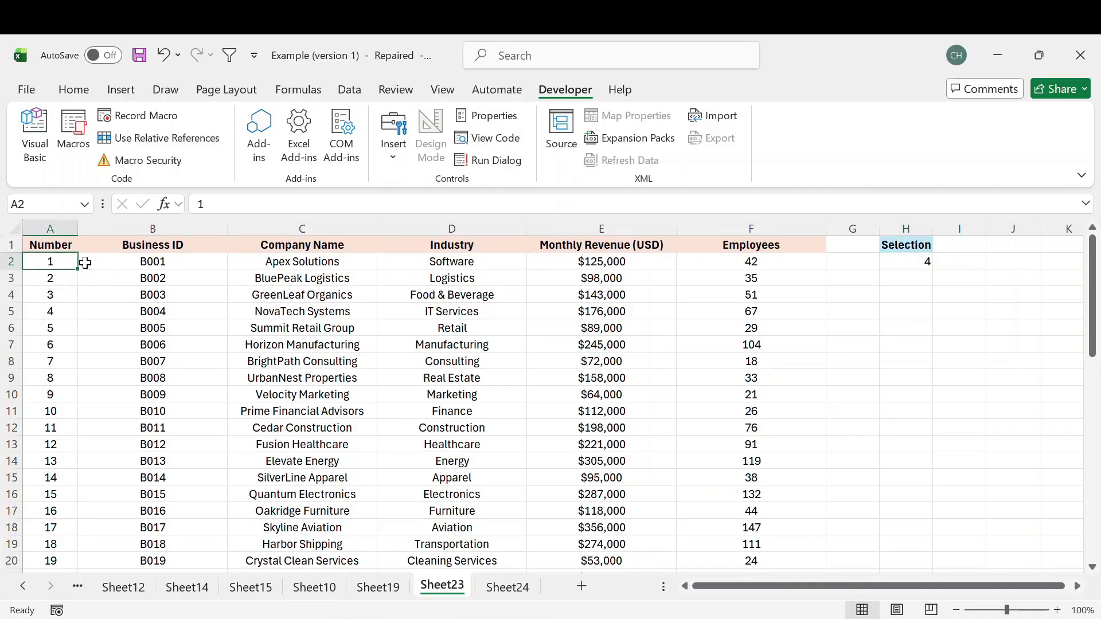
key("ctrl+shift+Down")
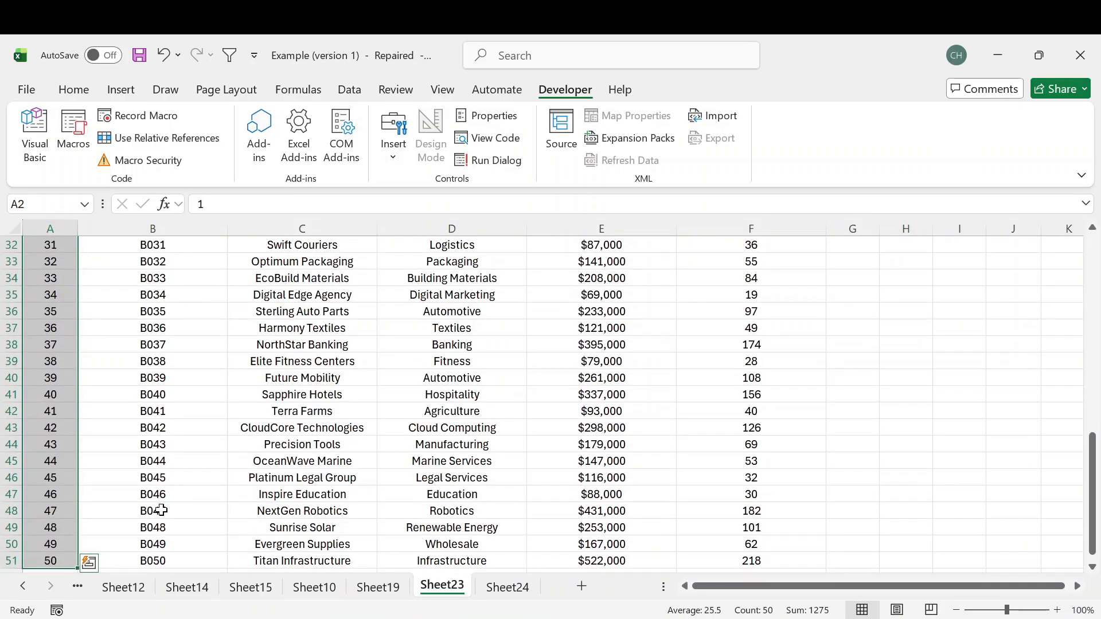
left_click(54, 562)
scroll(149, 498, "down", 4)
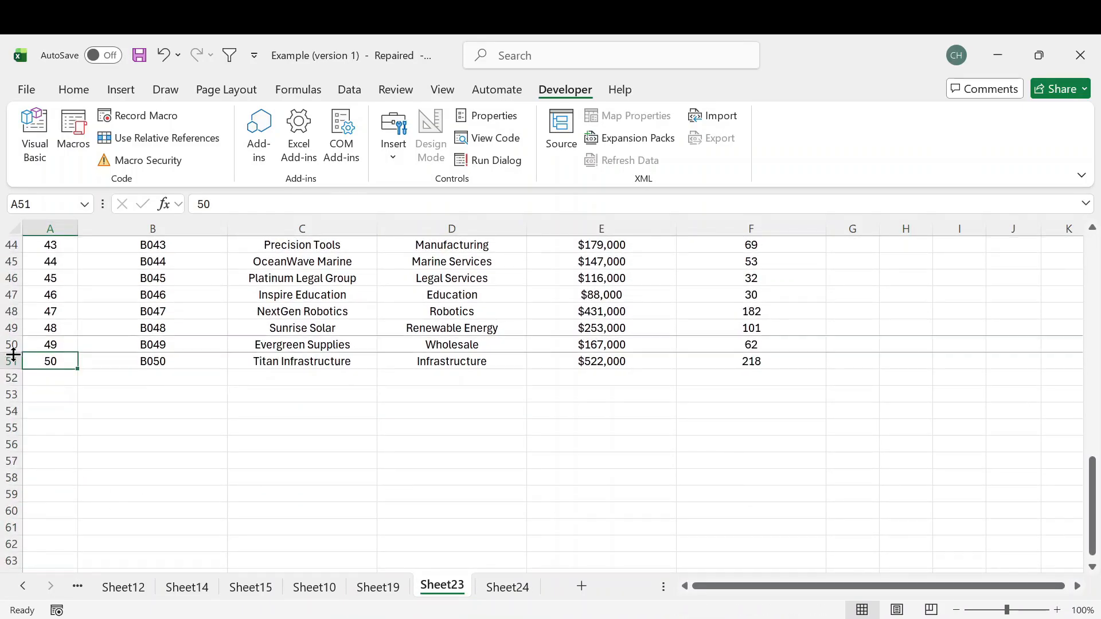
left_click_drag(12, 353, 12, 353)
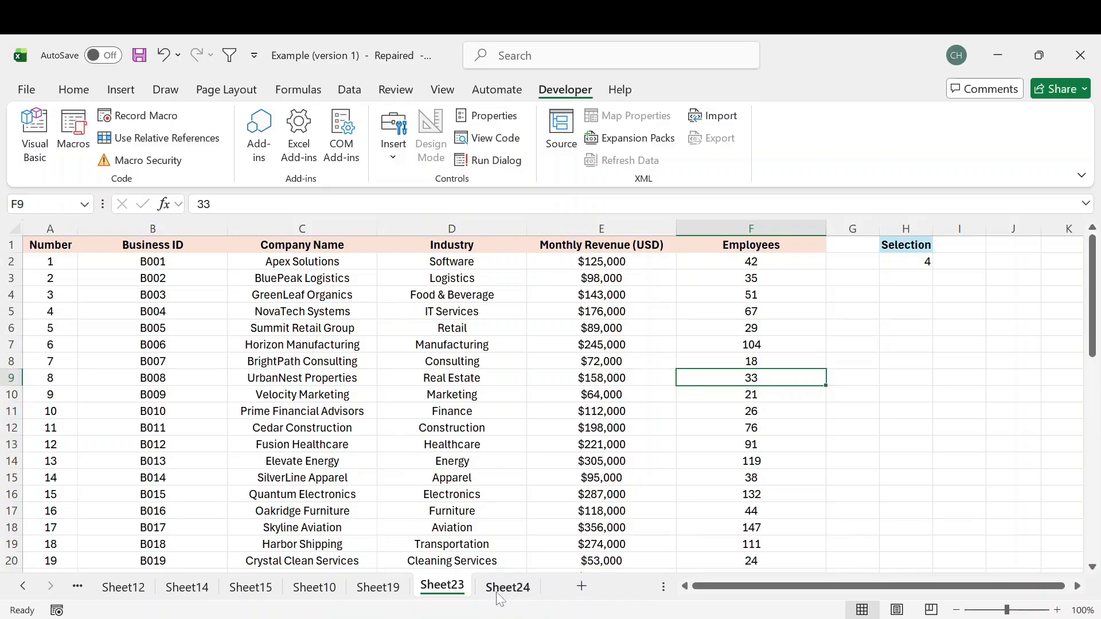
left_click(497, 591)
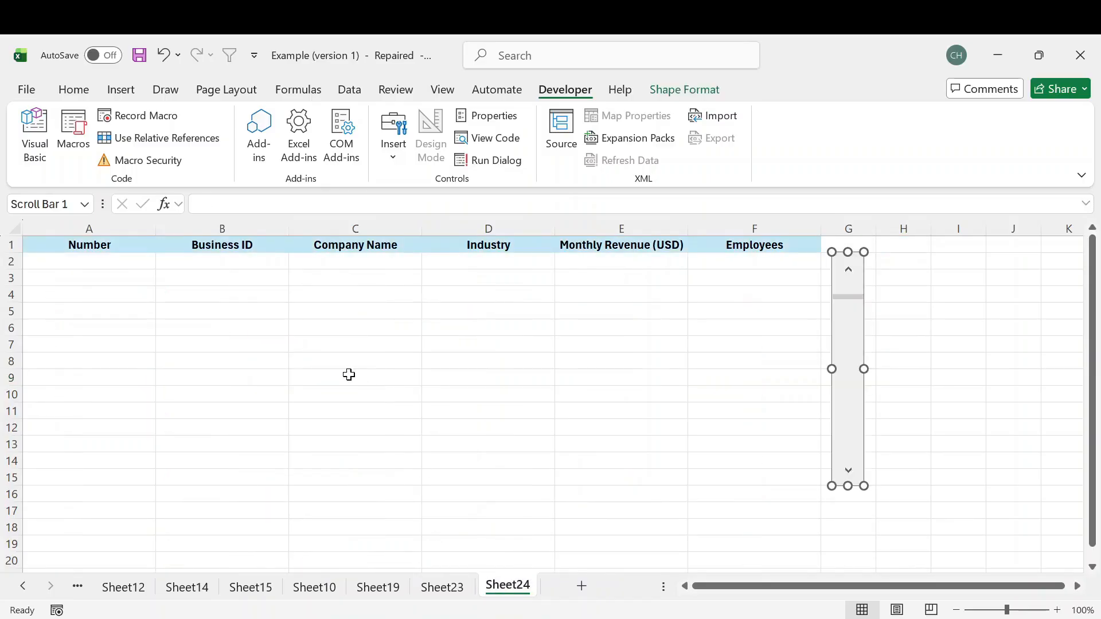
- Begin an OFFSET formula in A2 of Sheet24 with Sheet23!A1 as the reference and Sheet23!H2 as the rows argument
left_click(63, 263)
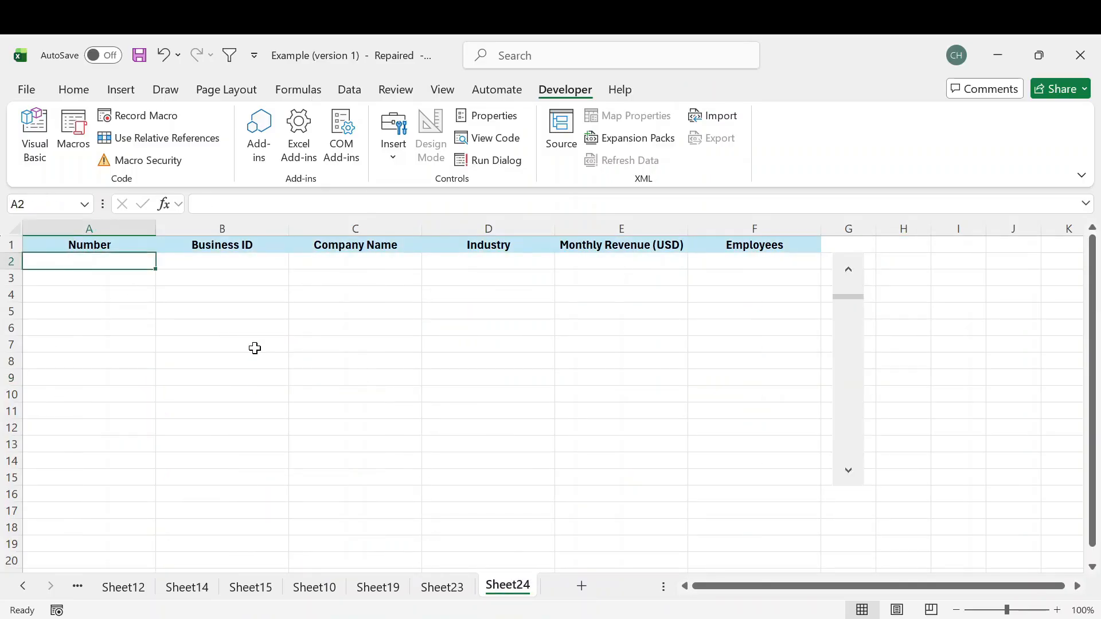
type("=offse")
key("Tab")
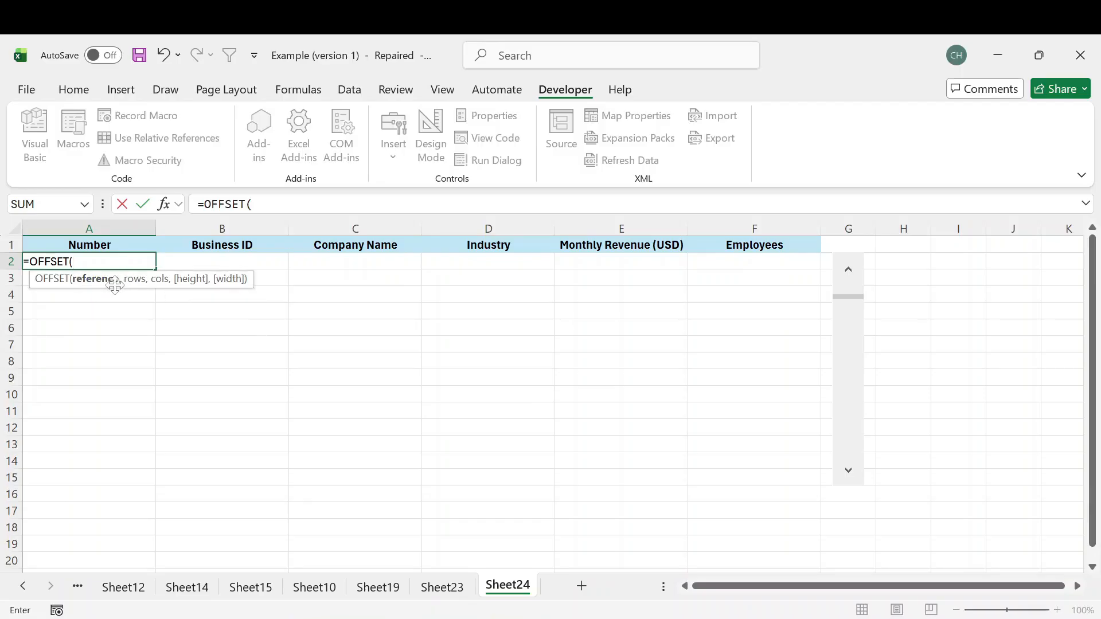
left_click(447, 592)
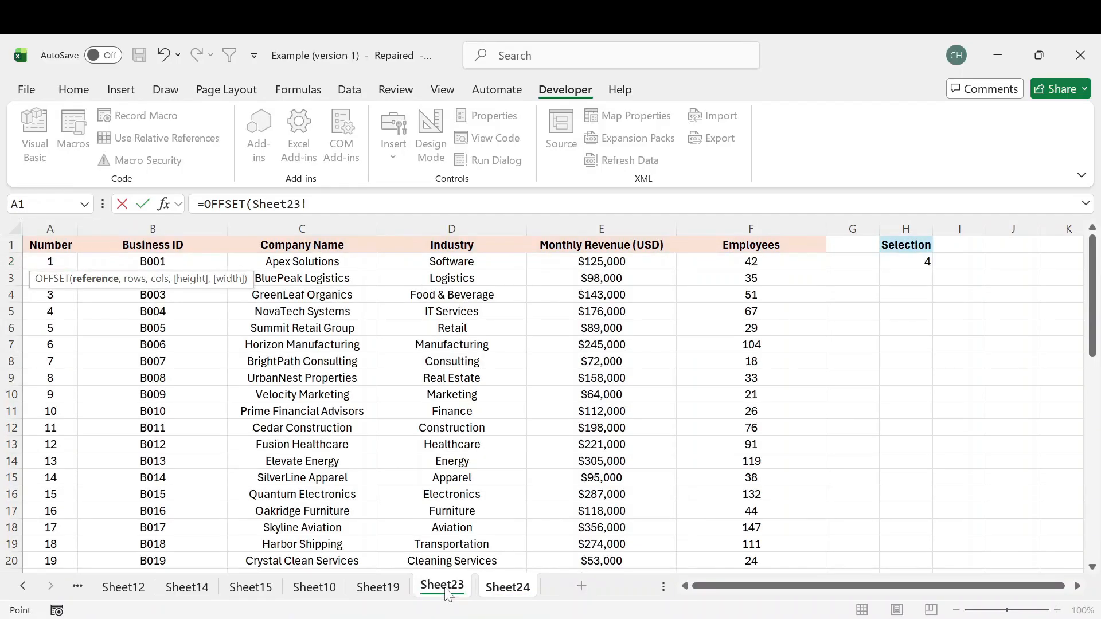
left_click(63, 246)
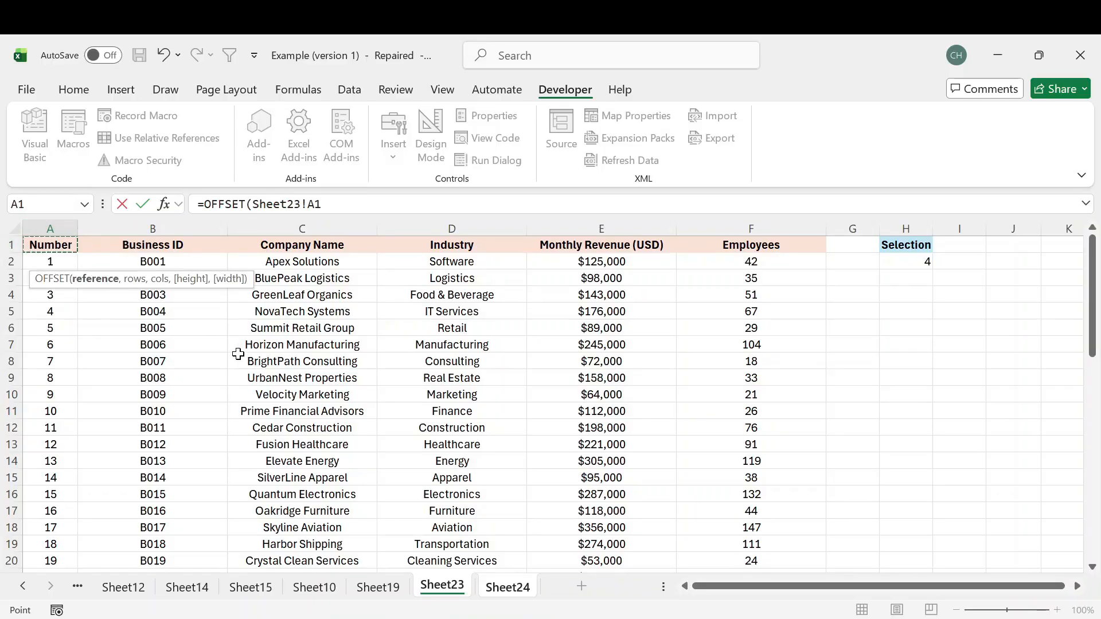
type(",")
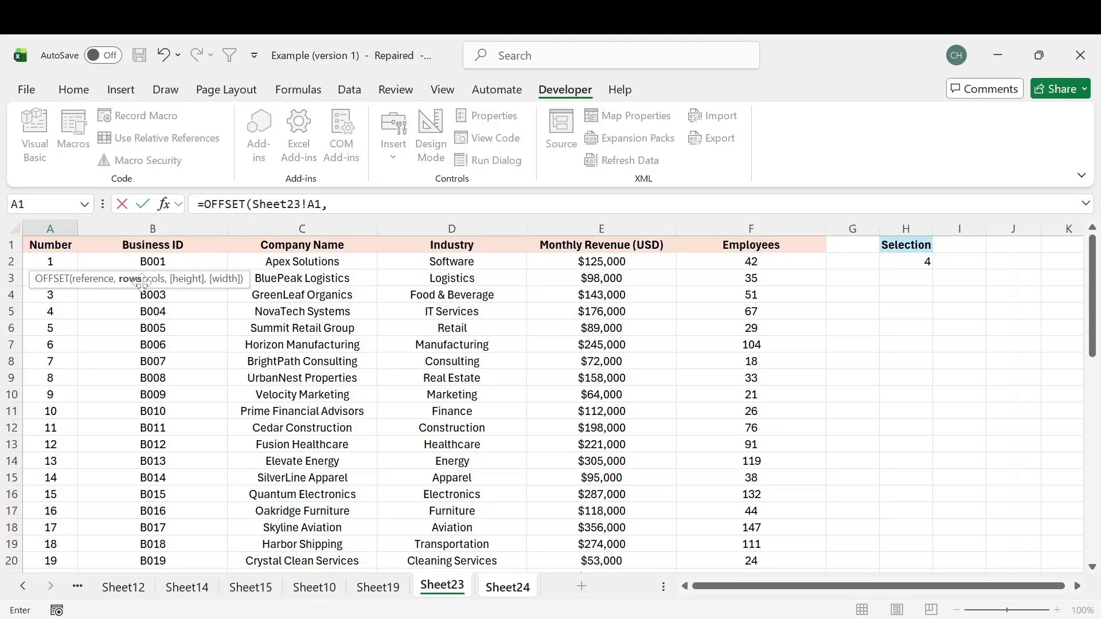
left_click(900, 264)
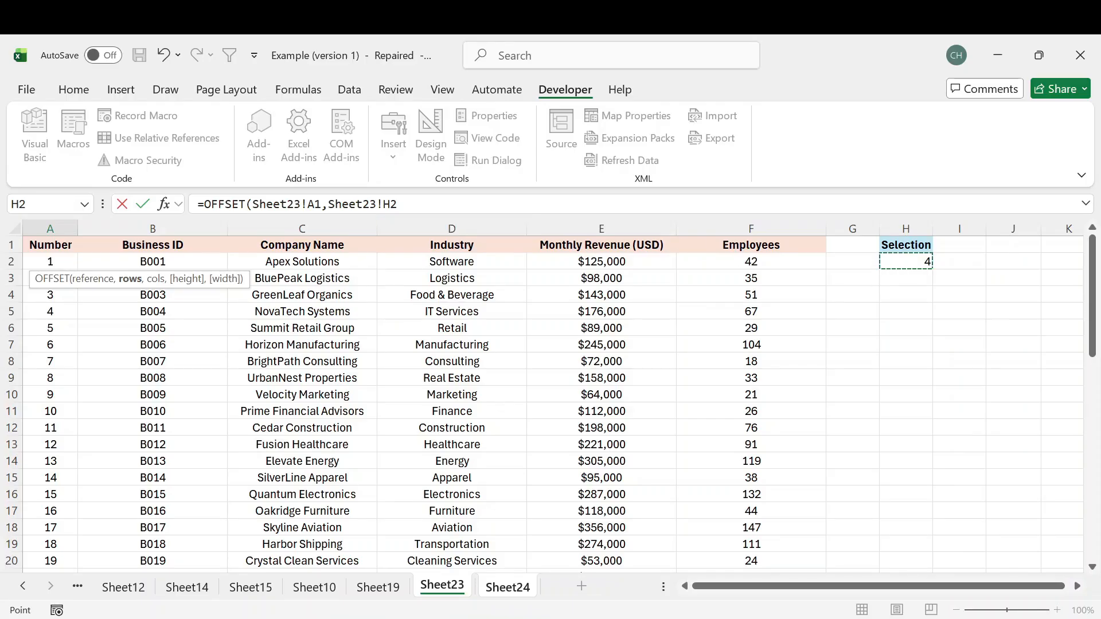
- Make the row reference absolute as Sheet23!$H$2, complete the OFFSET formula's remaining arguments and enter it in A2
left_click(436, 205)
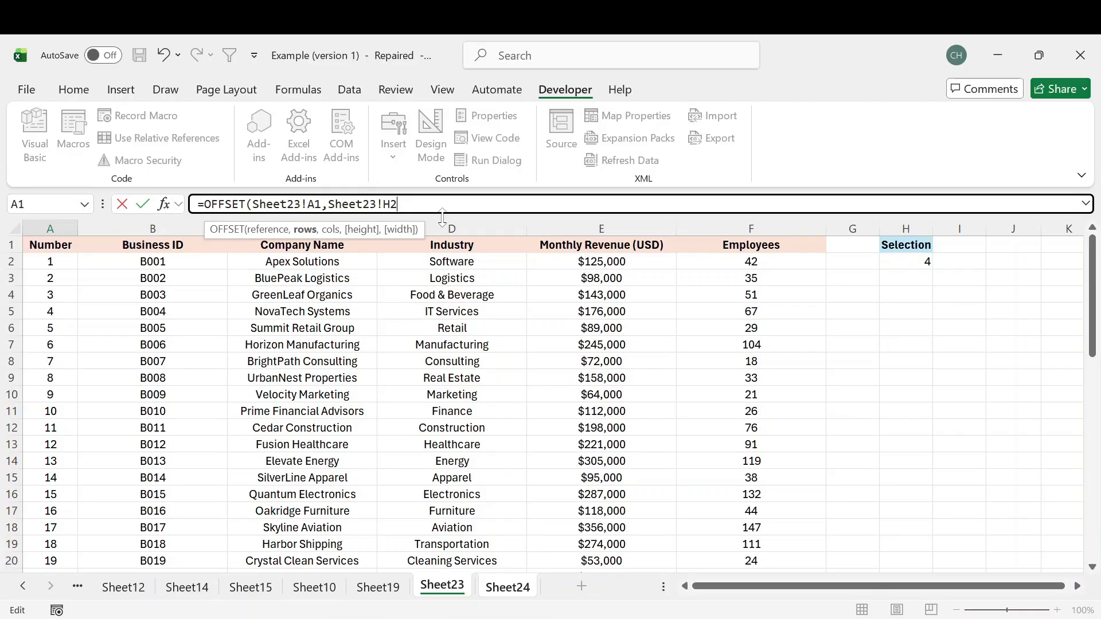
key("F4")
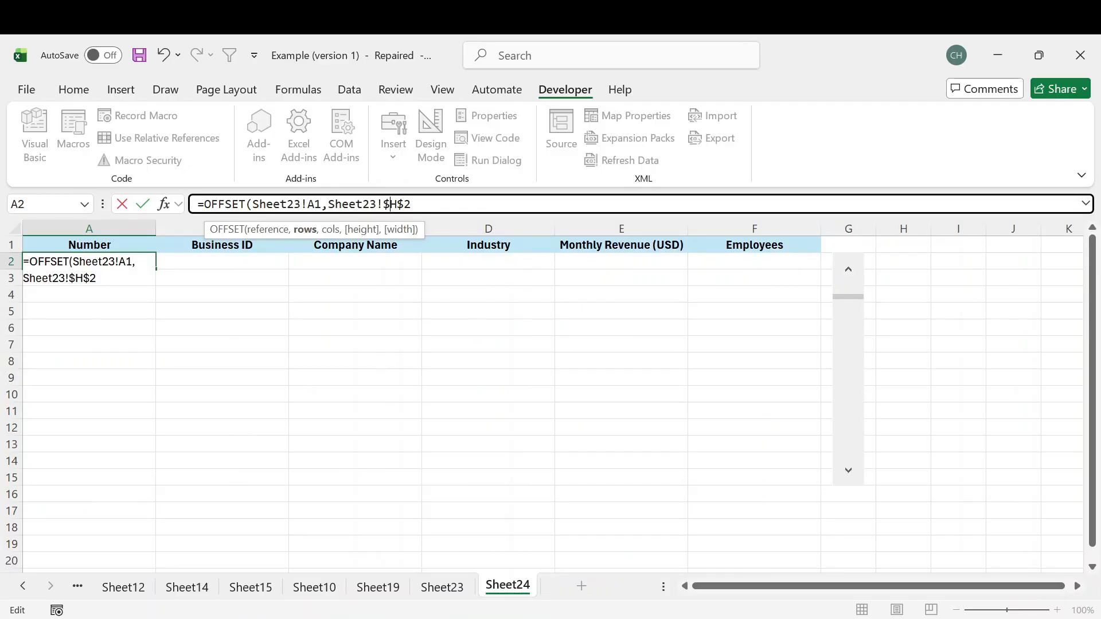
key("shift+Left")
key("shift+Left")
key("shift+Left")
key("shift+Left")
key("Right")
type(",")
key("Return")
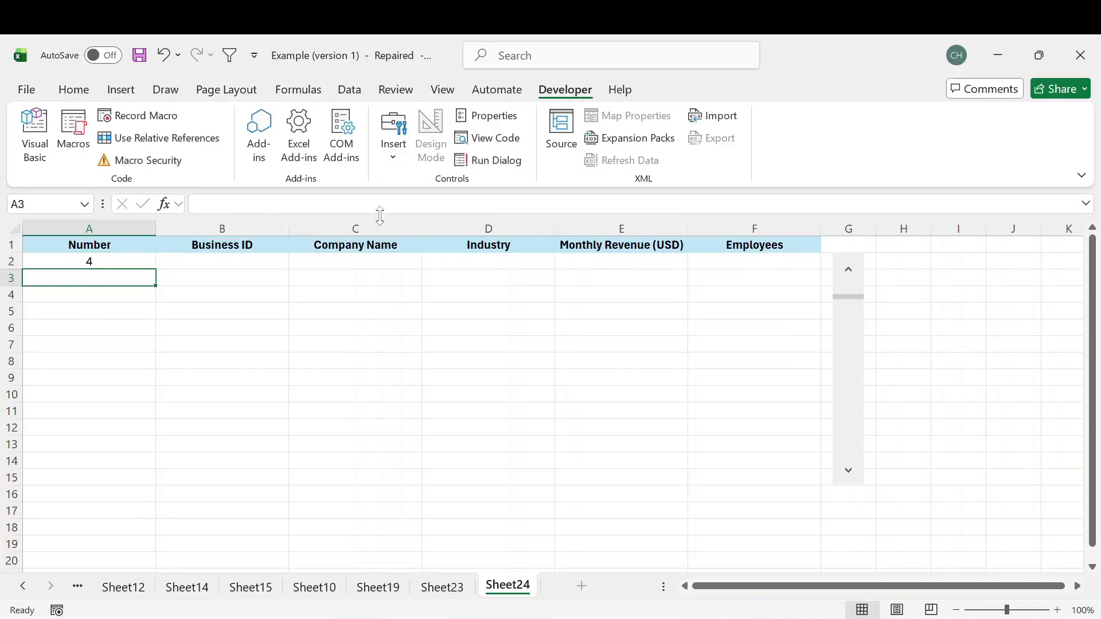
- Test the A2 formula by moving the scroll bar further down, and fill it across to column F and down to row 11
left_click_drag(848, 301, 852, 364)
left_click(852, 420)
left_click(853, 425)
left_click(115, 265)
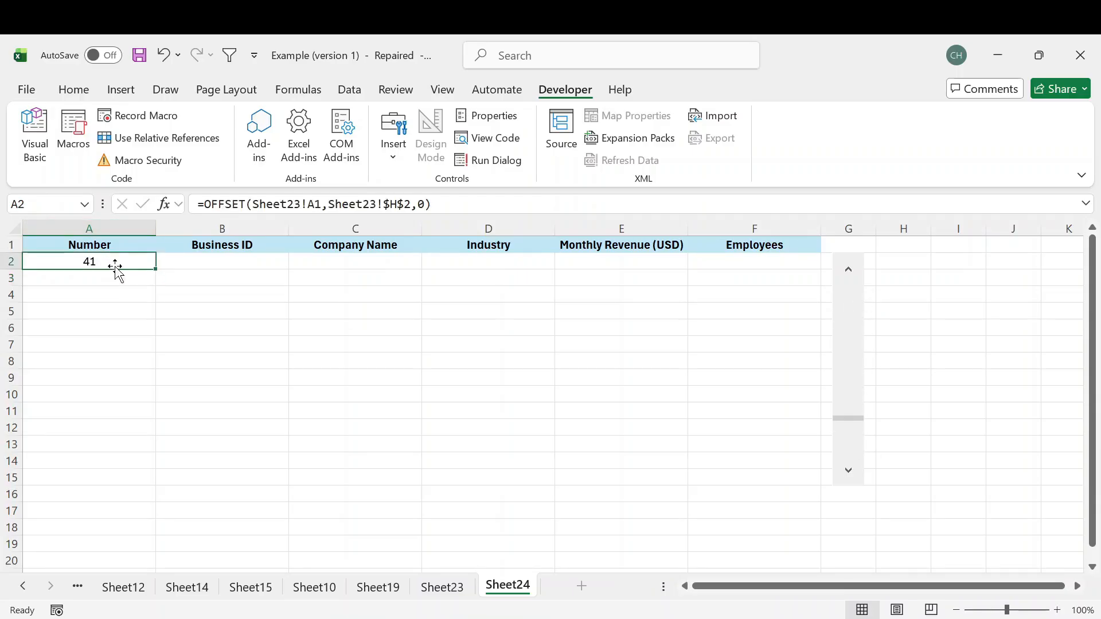
left_click_drag(157, 268, 797, 426)
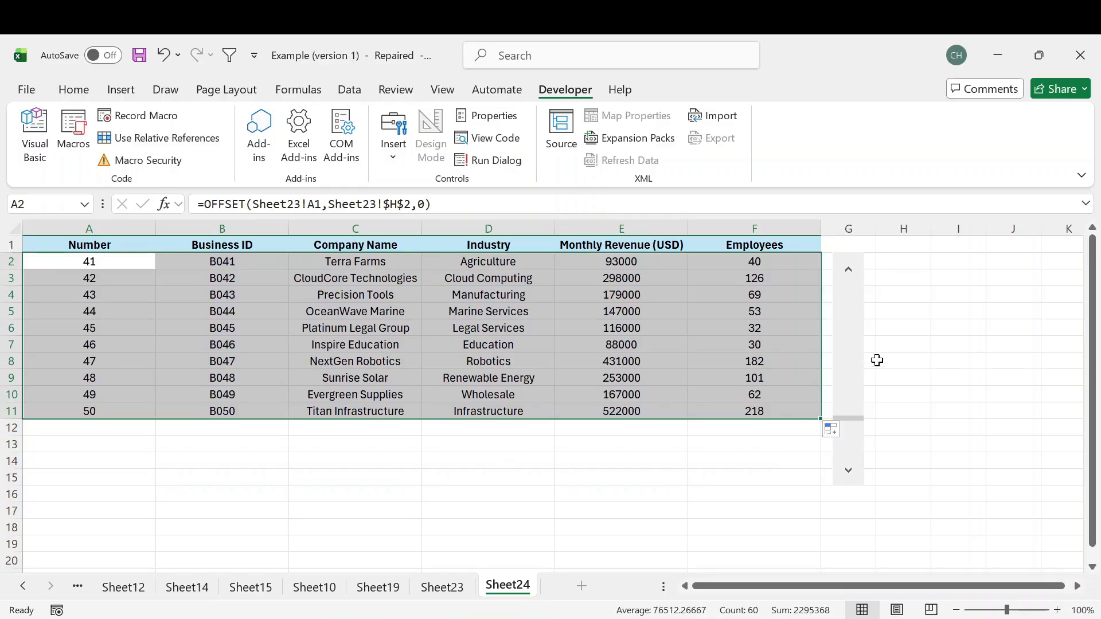
- Shorten the scroll bar beside the table so that it ends level with row 11, and deselect it
right_click(846, 340)
left_click(805, 490)
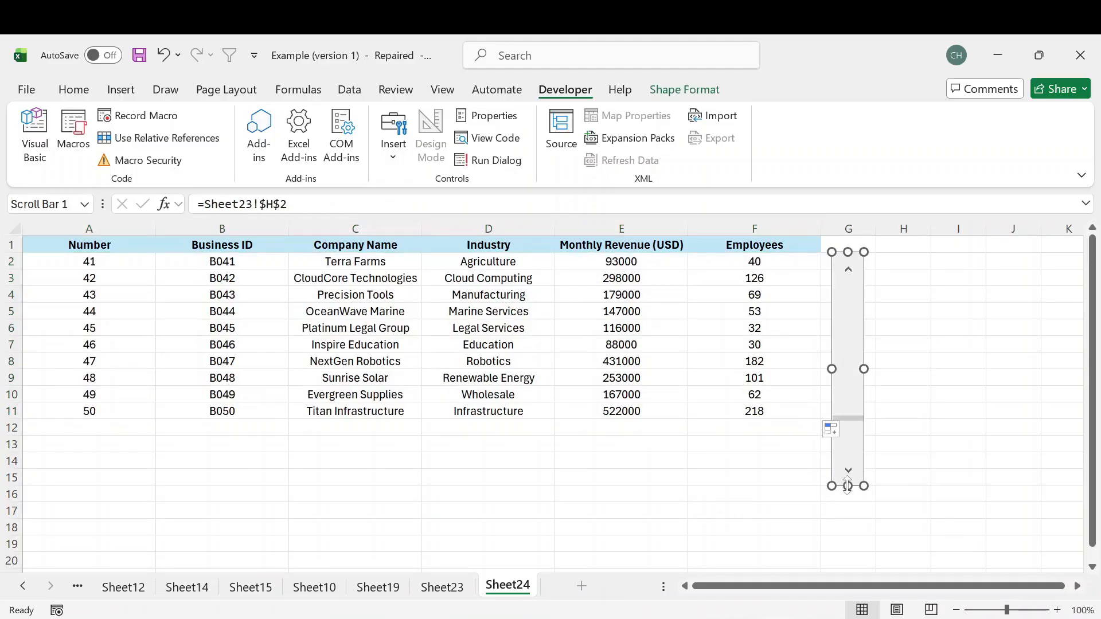
left_click_drag(847, 485, 842, 414)
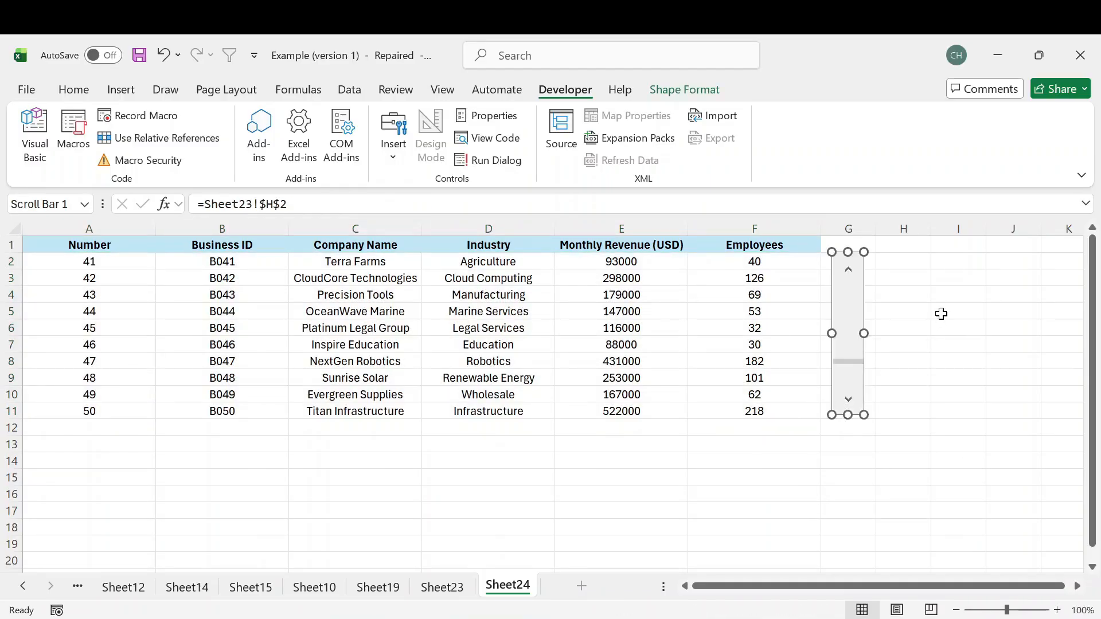
left_click(940, 311)
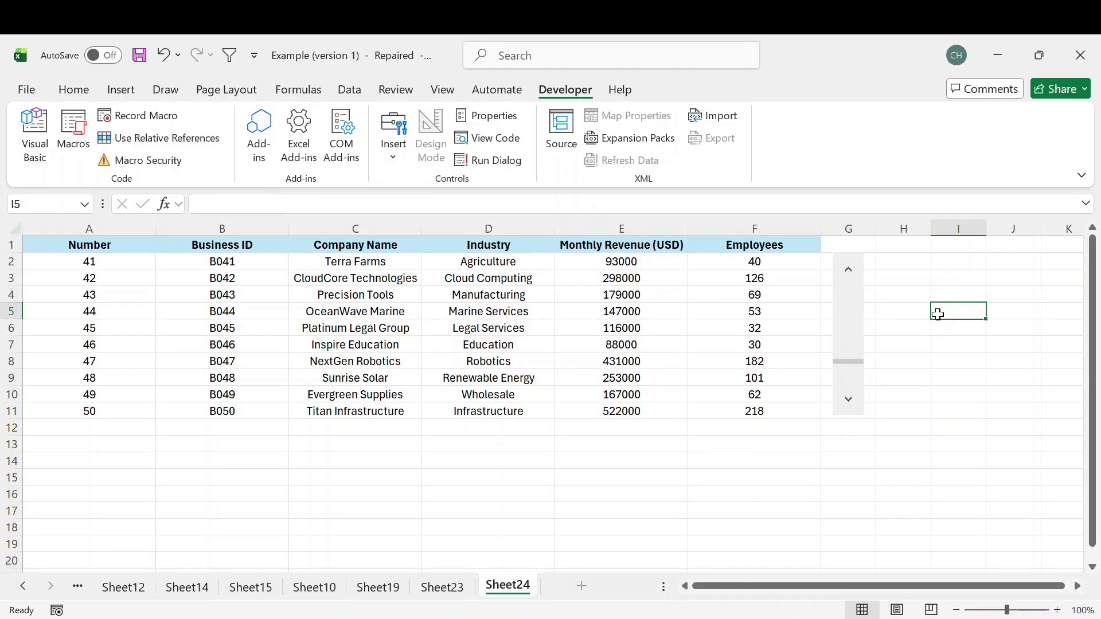
- Test the shortened scroll bar by paging the table back up to the first record
left_click(850, 350)
left_click(850, 330)
left_click(852, 316)
left_click(848, 297)
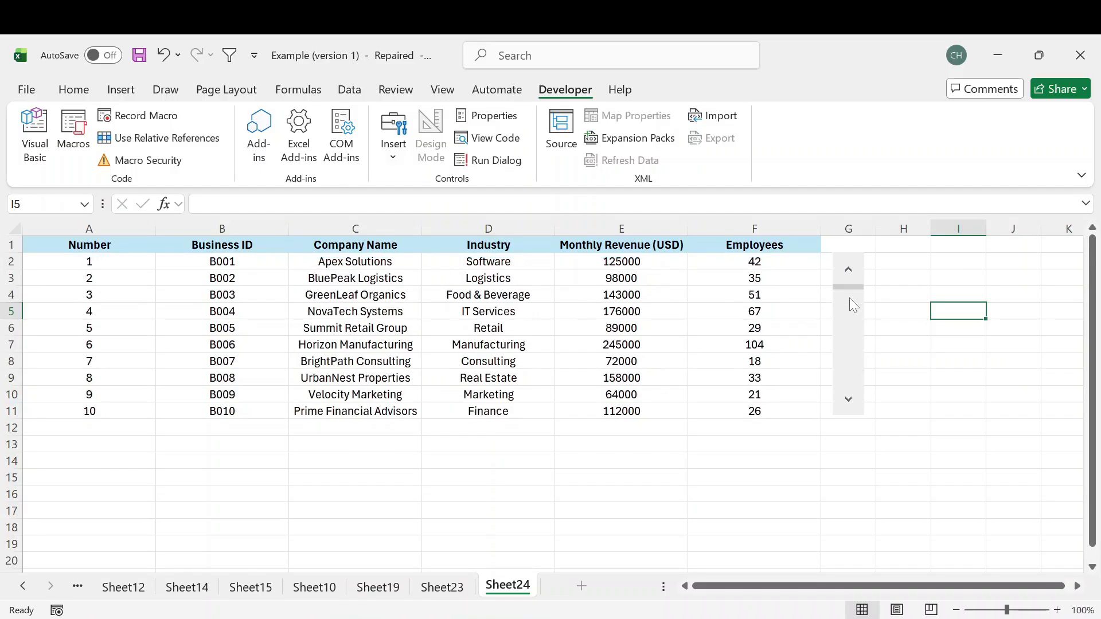
- Test downward scrolling by moving the table through the records with the scroll bar until it starts at number 20
left_click(849, 400)
left_click(849, 400)
left_click(849, 400)
left_click(849, 399)
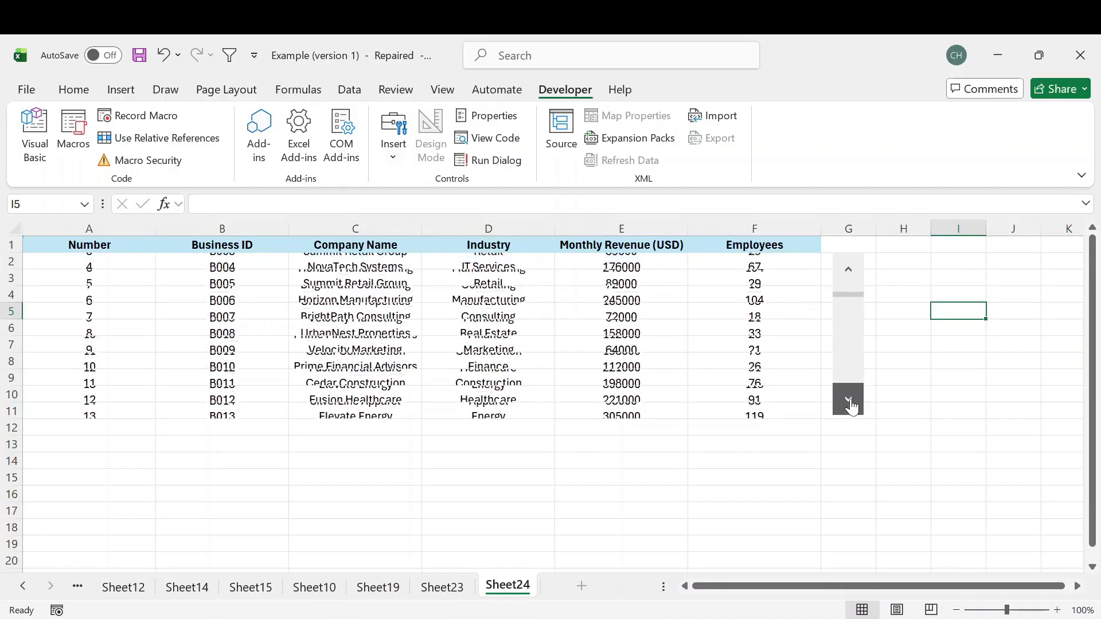
left_click(849, 399)
left_click(849, 400)
left_click(849, 401)
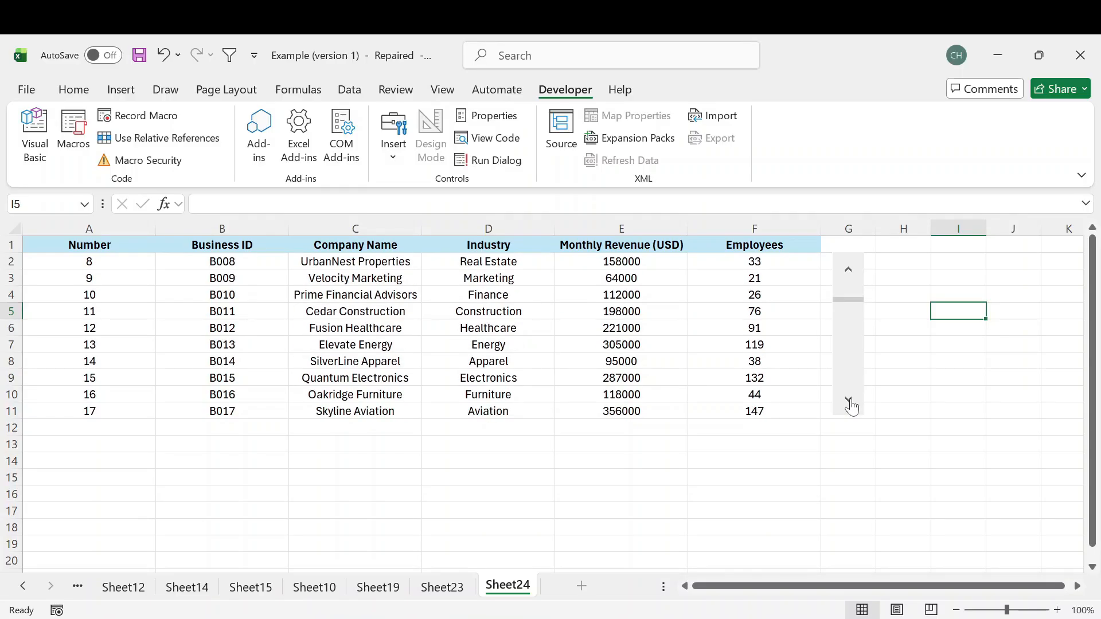
left_click(849, 401)
left_click(849, 401)
scroll(752, 420, "down", 2)
scroll(751, 420, "down", 6)
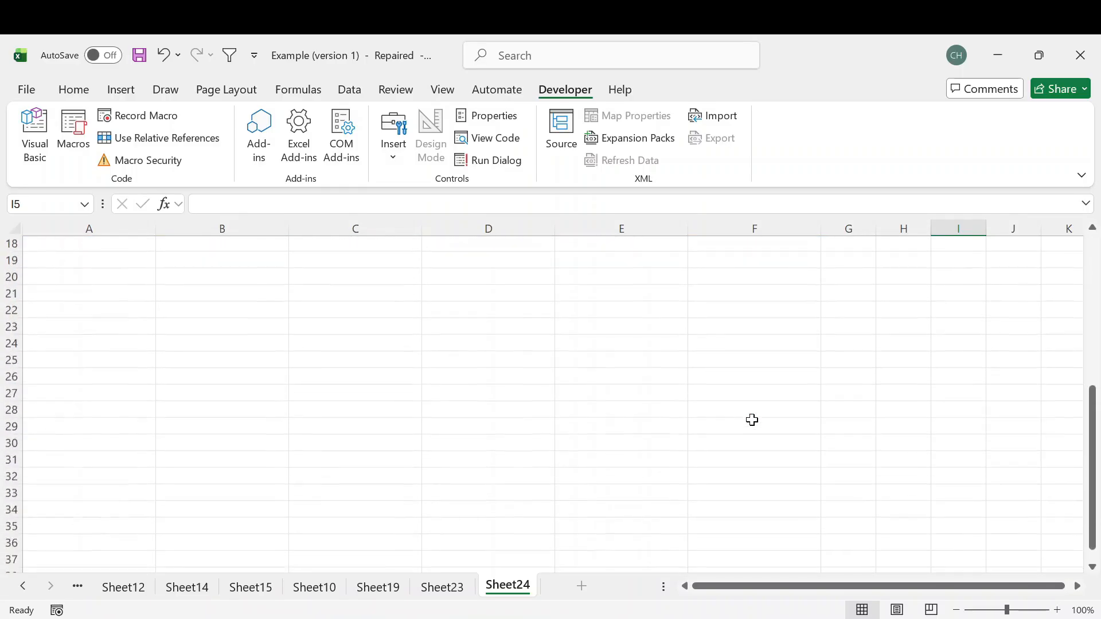
scroll(752, 420, "up", 8)
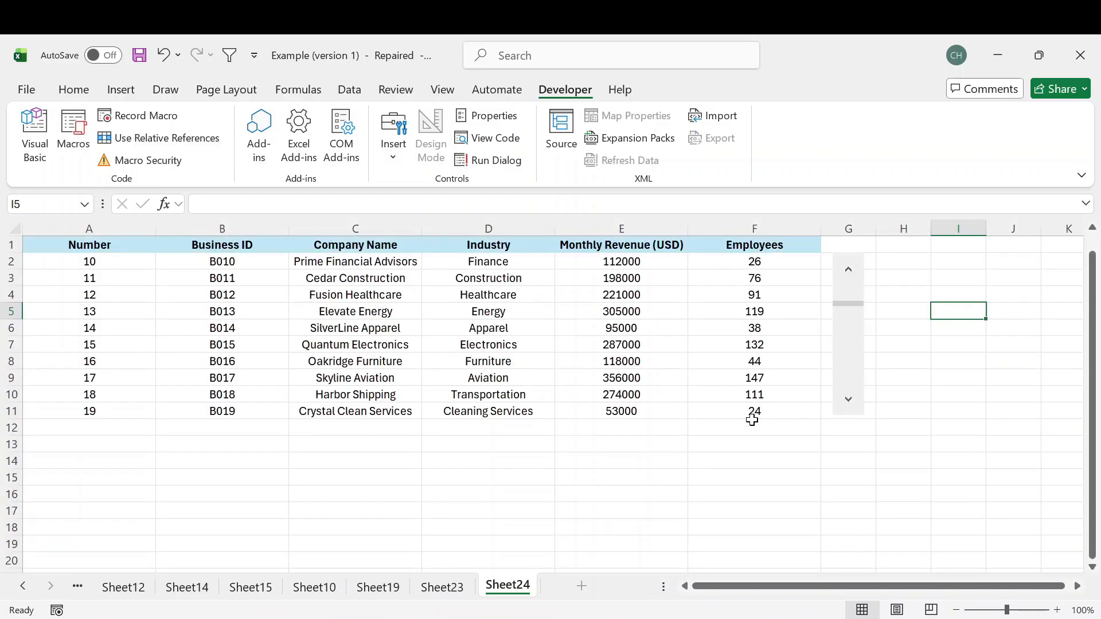
left_click(850, 405)
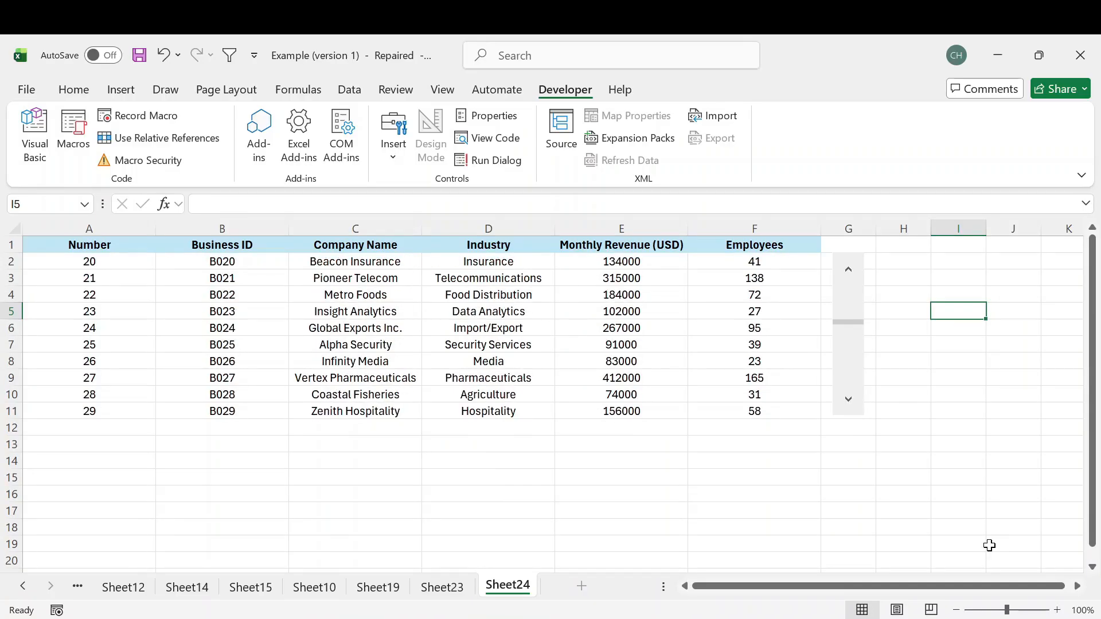